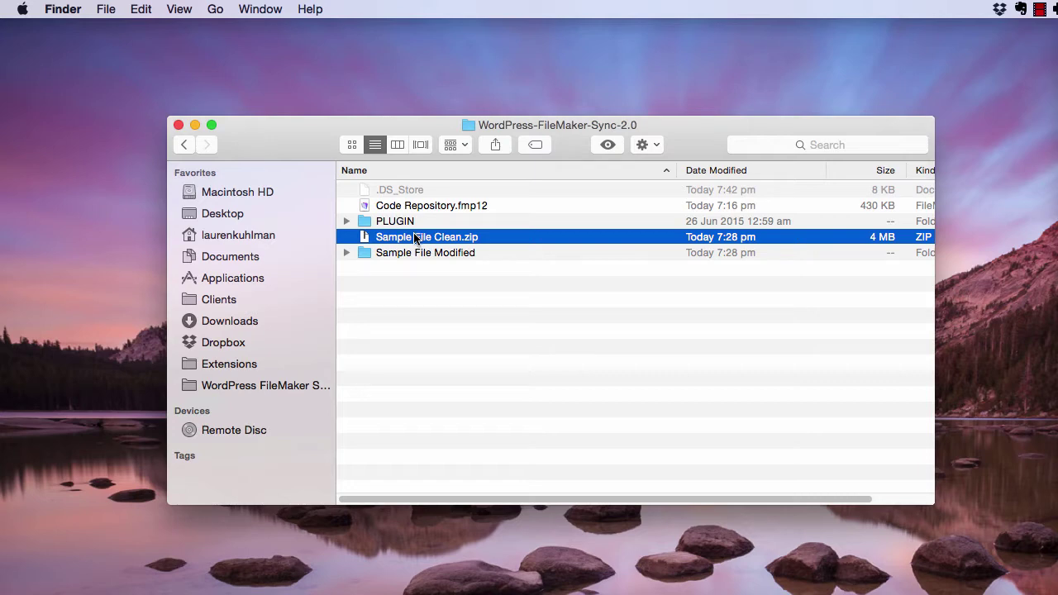
Unzip Sample File Clean.zip and open Product Catalog.fmp12 from the extracted folder.
double_click(416, 238)
double_click(451, 236)
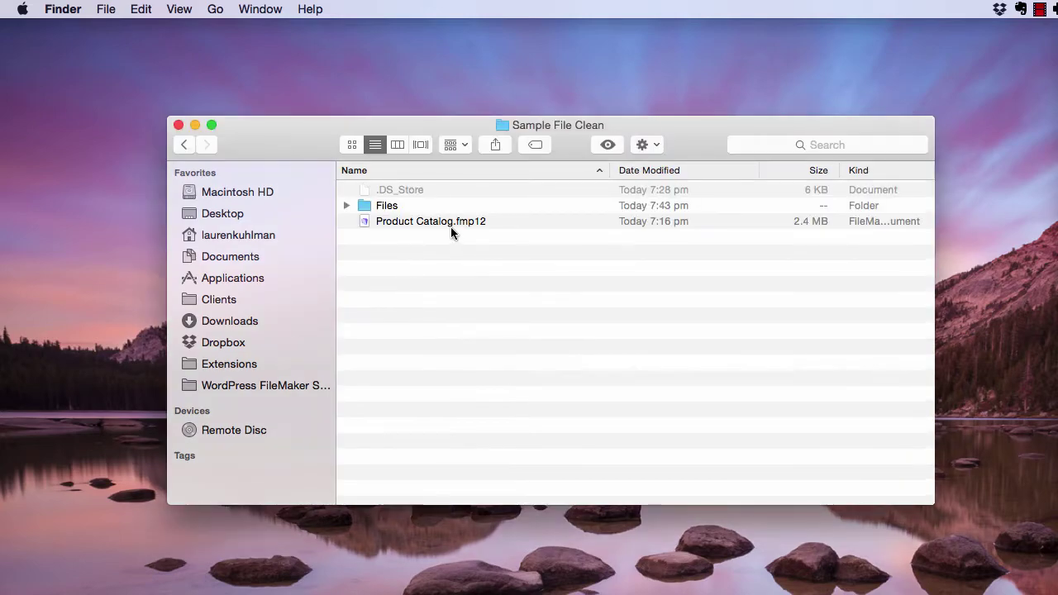
double_click(451, 223)
click(209, 9)
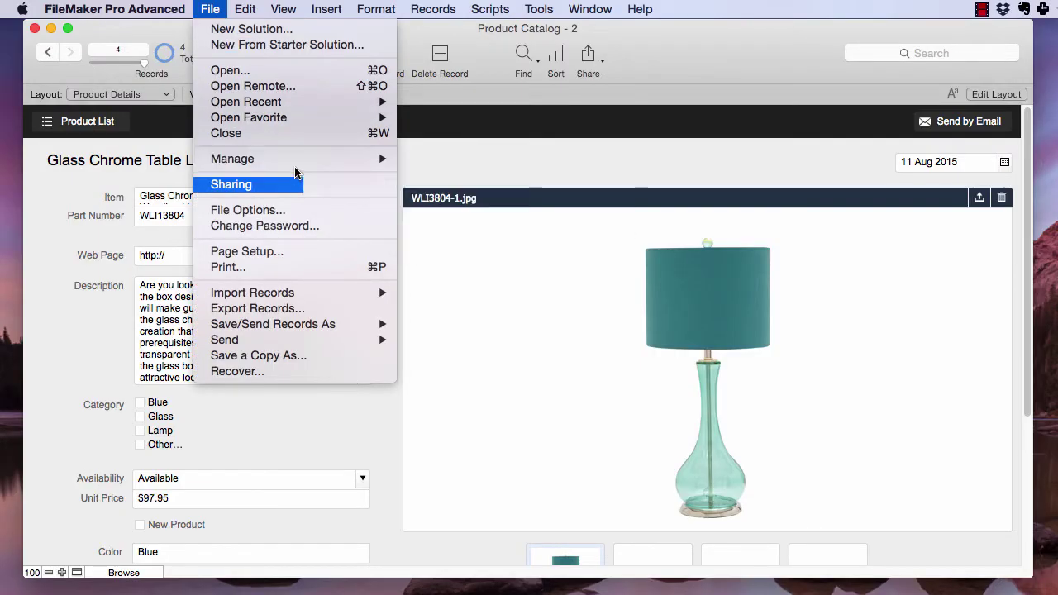
Import all seven custom functions from Code Repository.fmp12 via Manage Custom Functions.
mouse_move(232, 159)
click(447, 269)
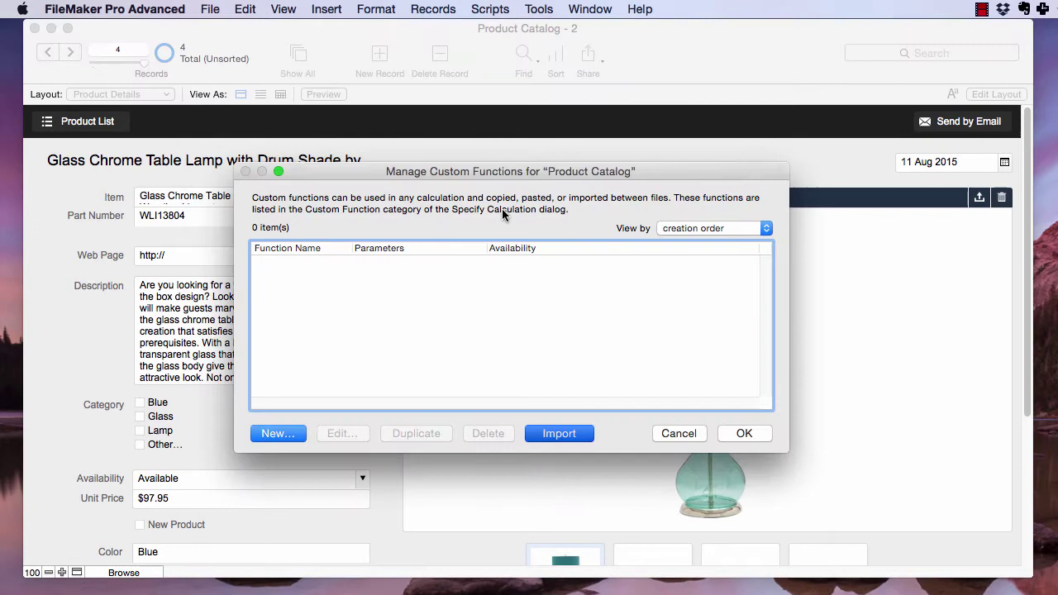
click(558, 433)
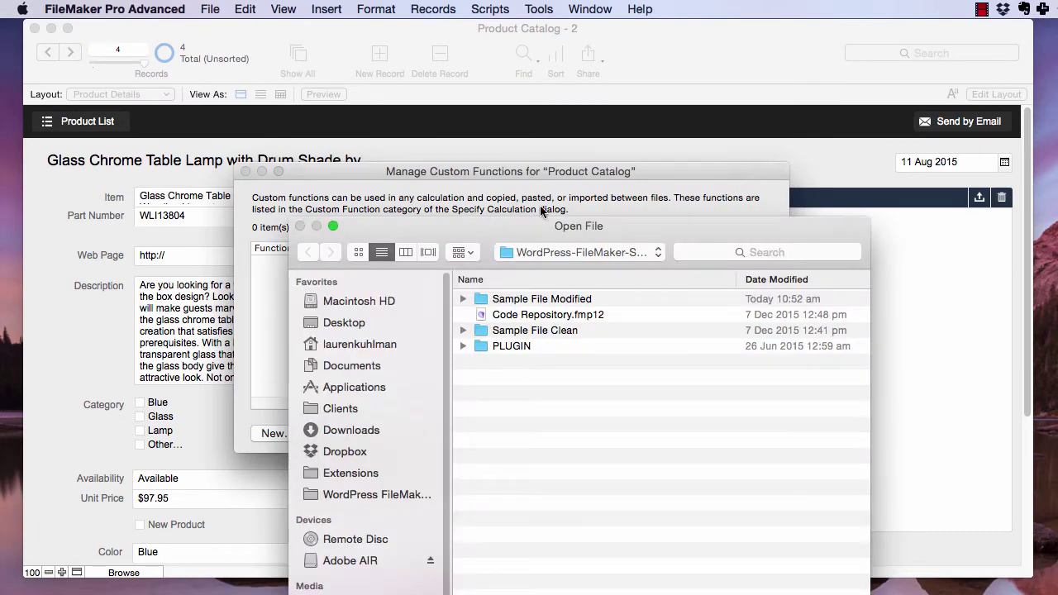
click(553, 317)
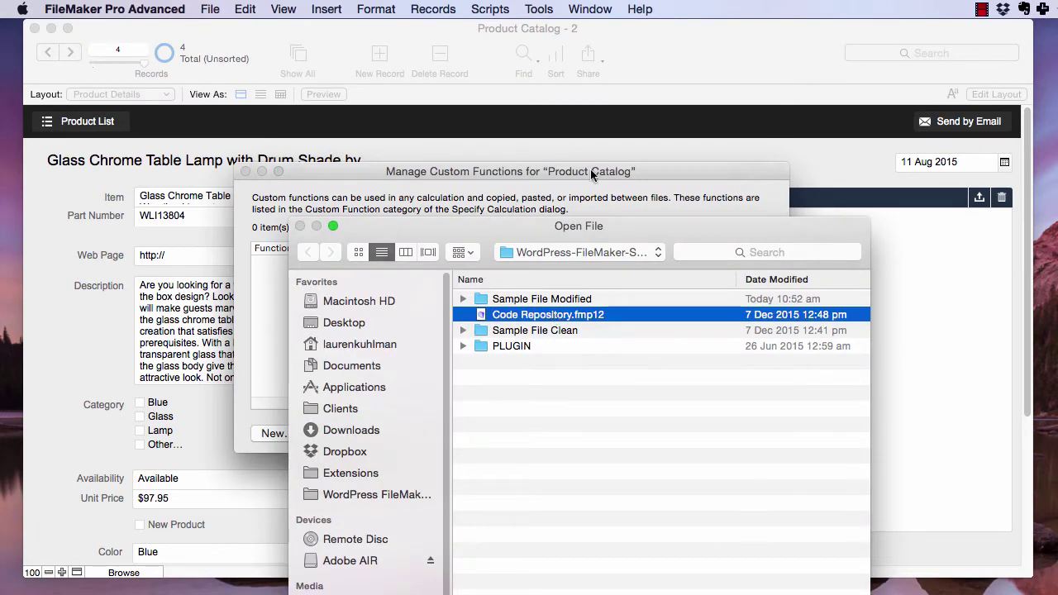
key(Return)
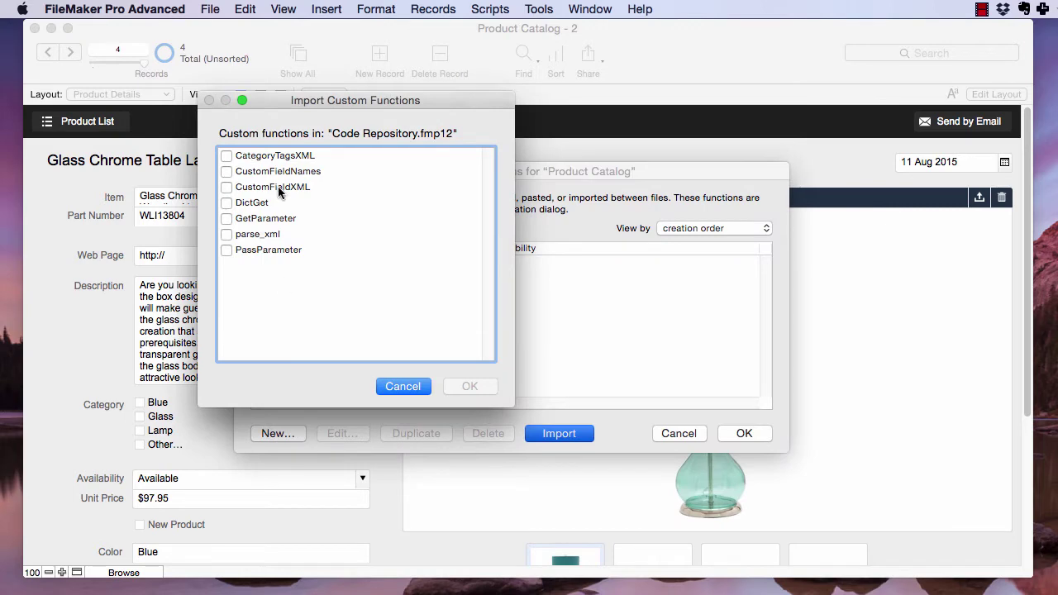
click(278, 186)
key(super+a)
click(226, 202)
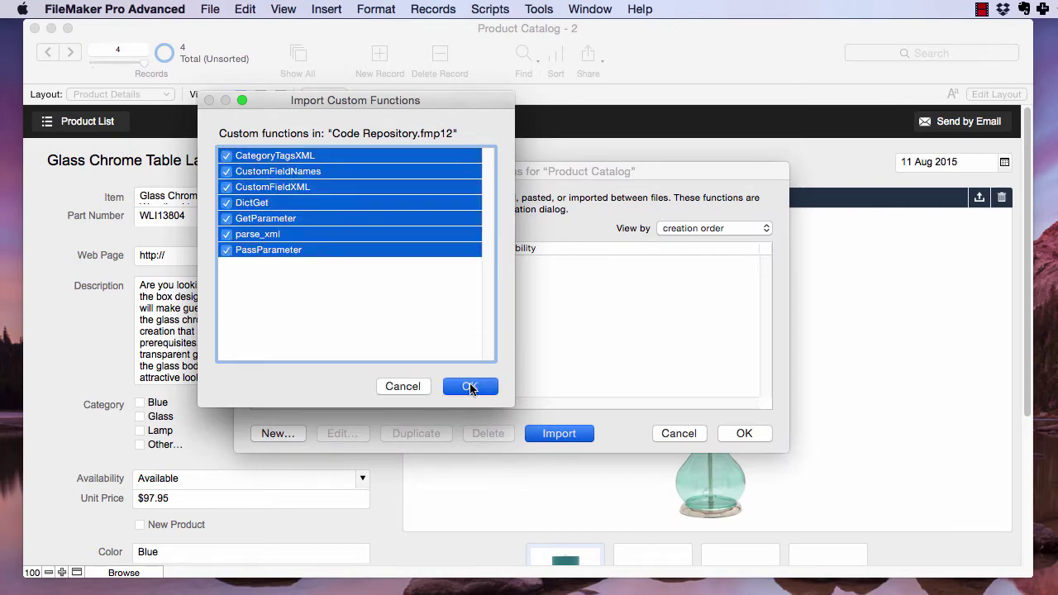
click(471, 386)
click(601, 390)
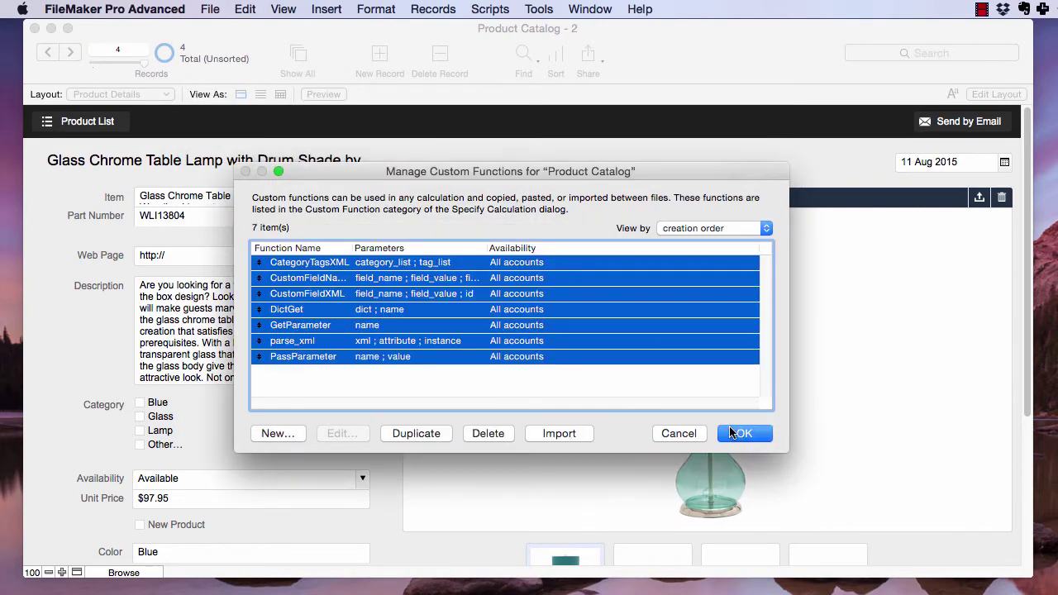
Close the custom functions manager and open Code Repository.fmp12 from the sync folder.
click(748, 434)
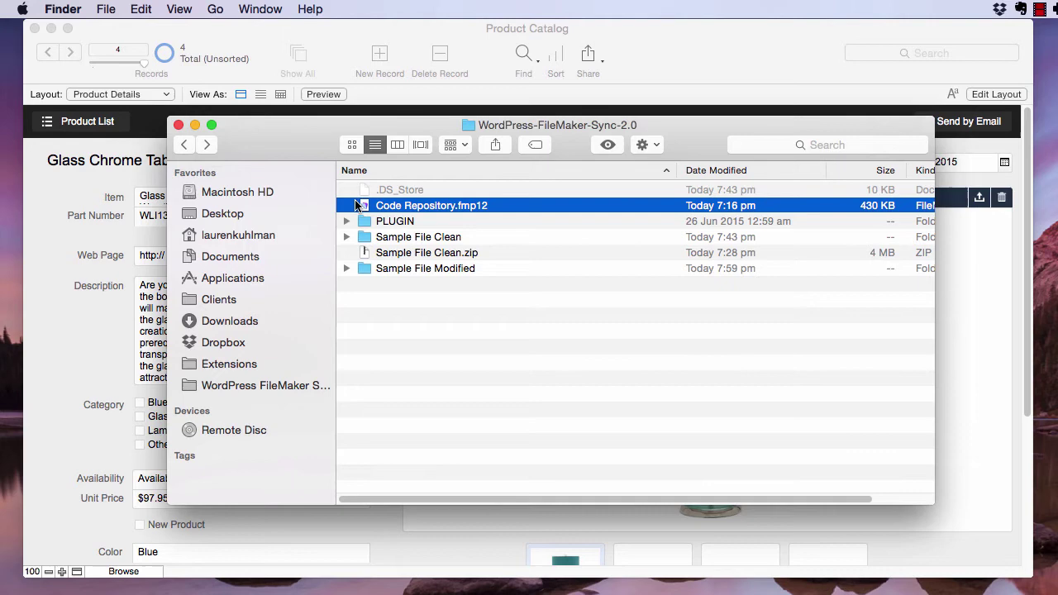
double_click(360, 205)
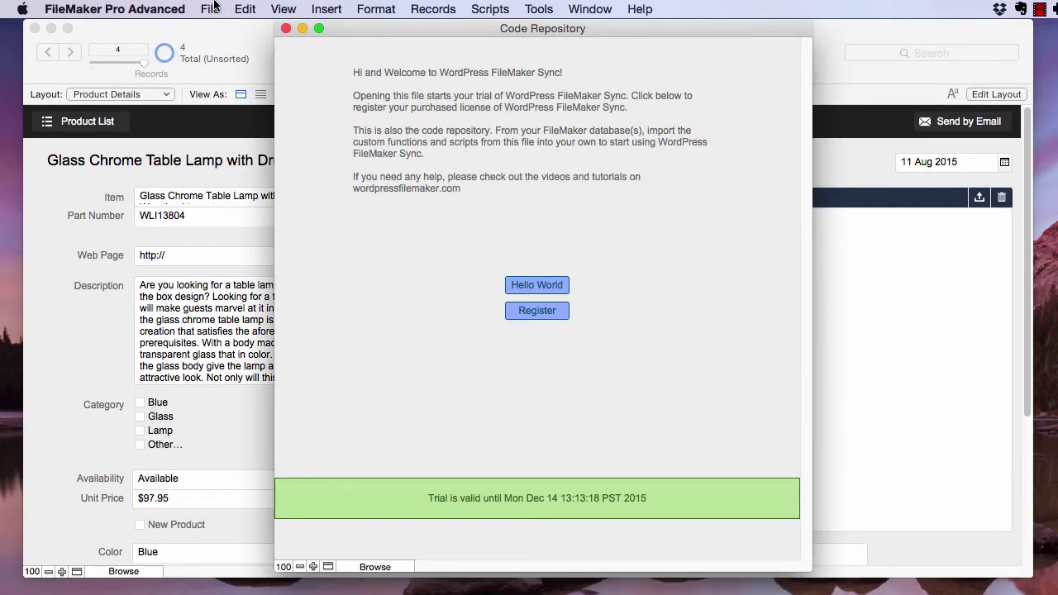
Rename Code Repository's table to 'Products' in Manage Database.
click(211, 10)
click(407, 157)
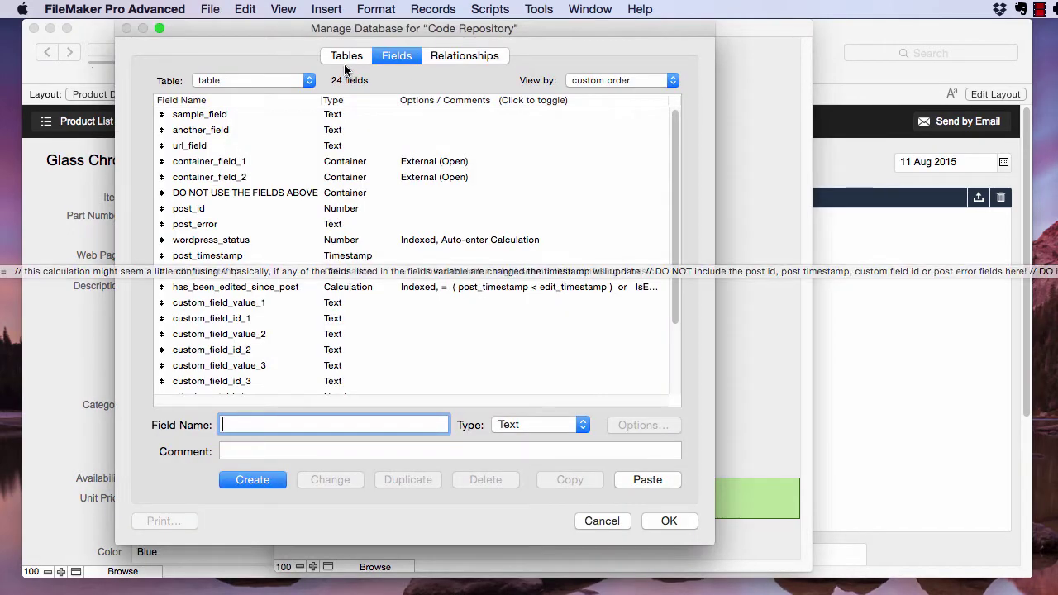
click(345, 58)
click(282, 153)
key(Tab)
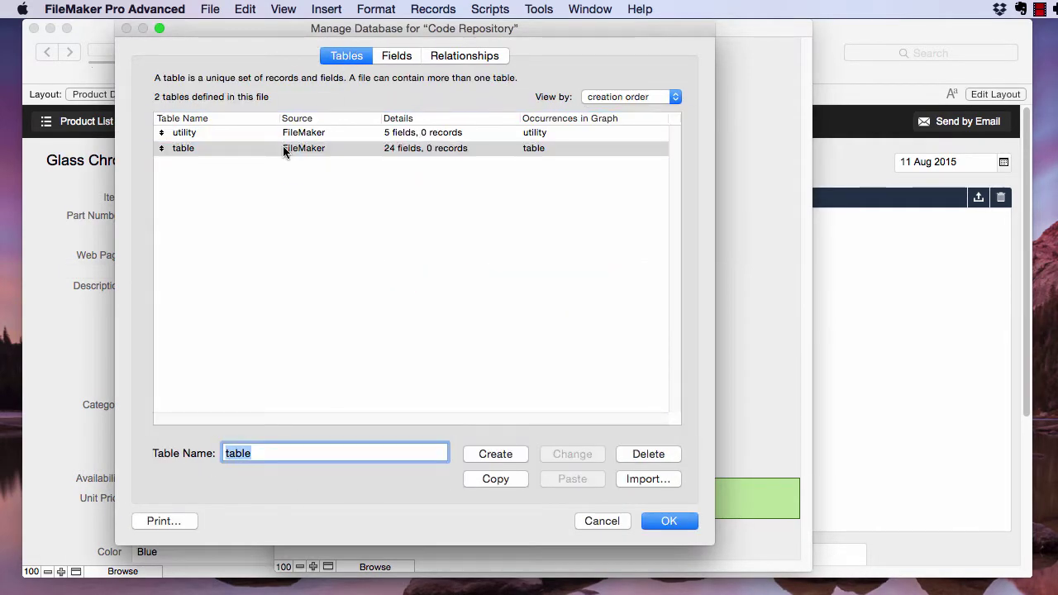
text(Produc)
key(BackSpace)
key(BackSpace)
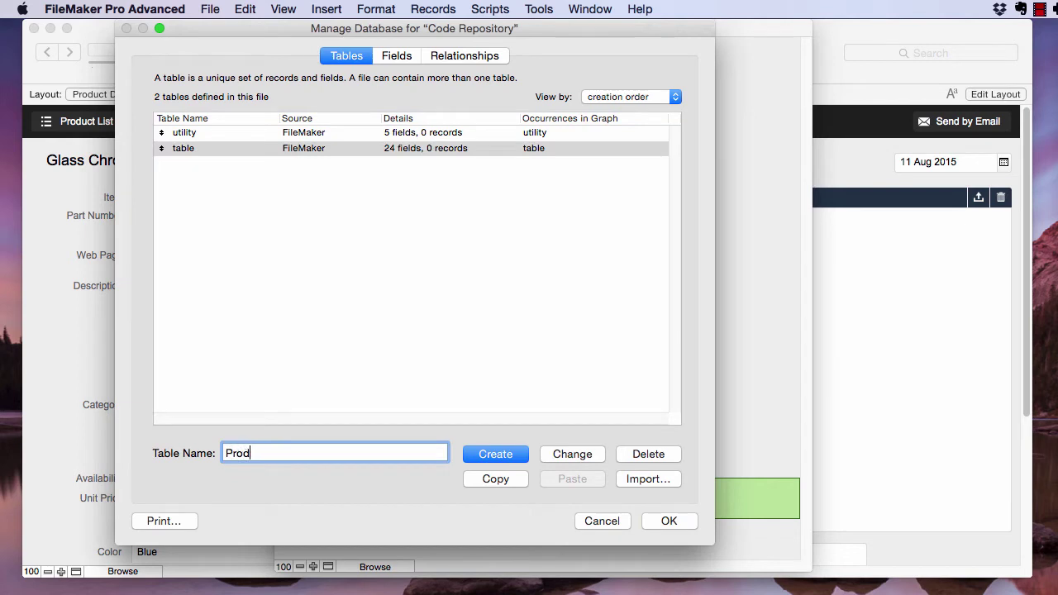
text(ucts)
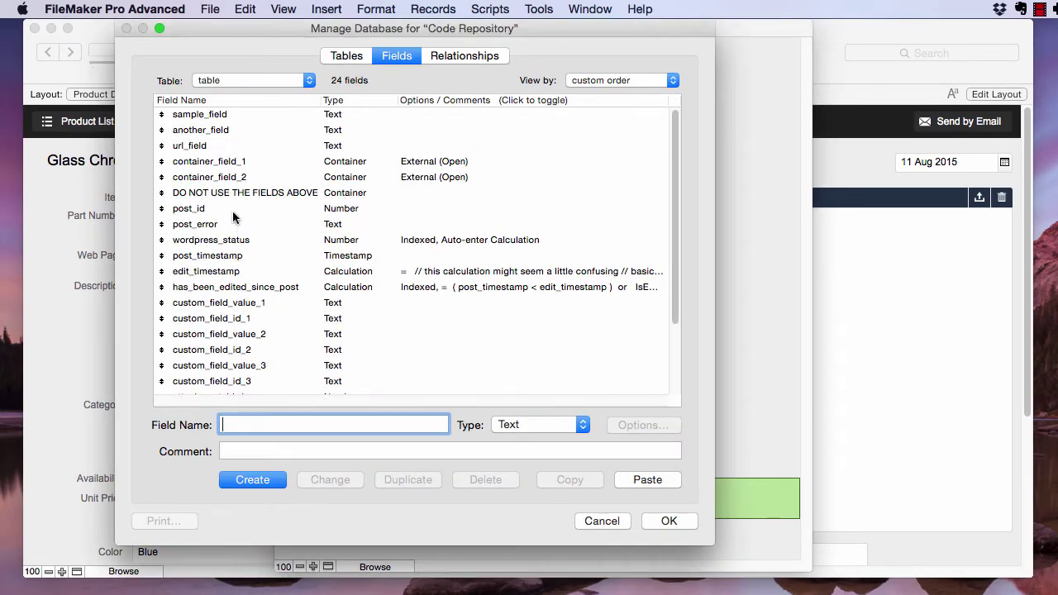
Copy the six fields post_id through has_been_edited_since_post from Code Repository.
click(233, 212)
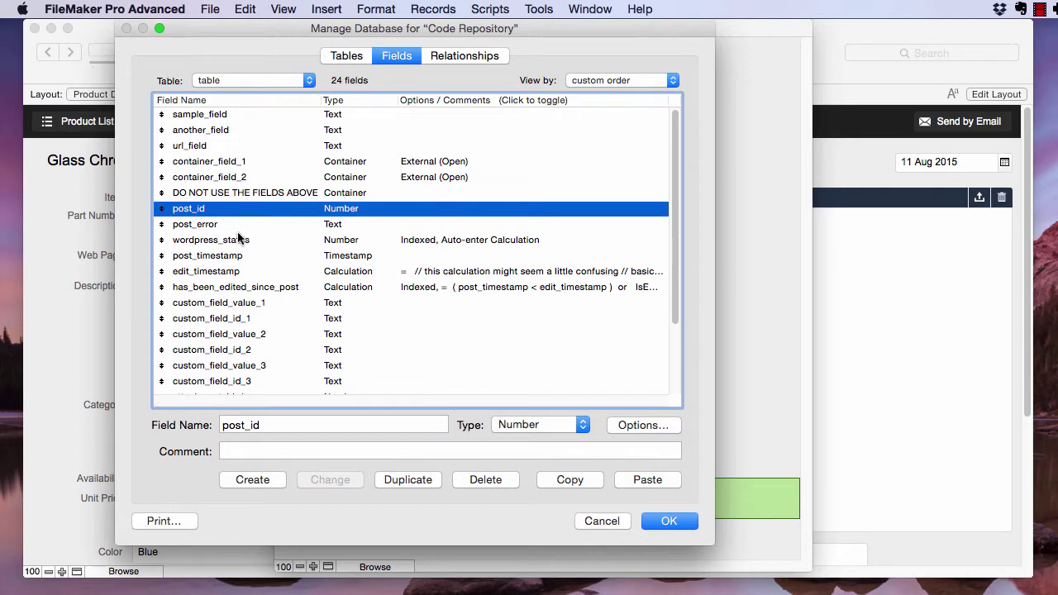
shift+click(229, 286)
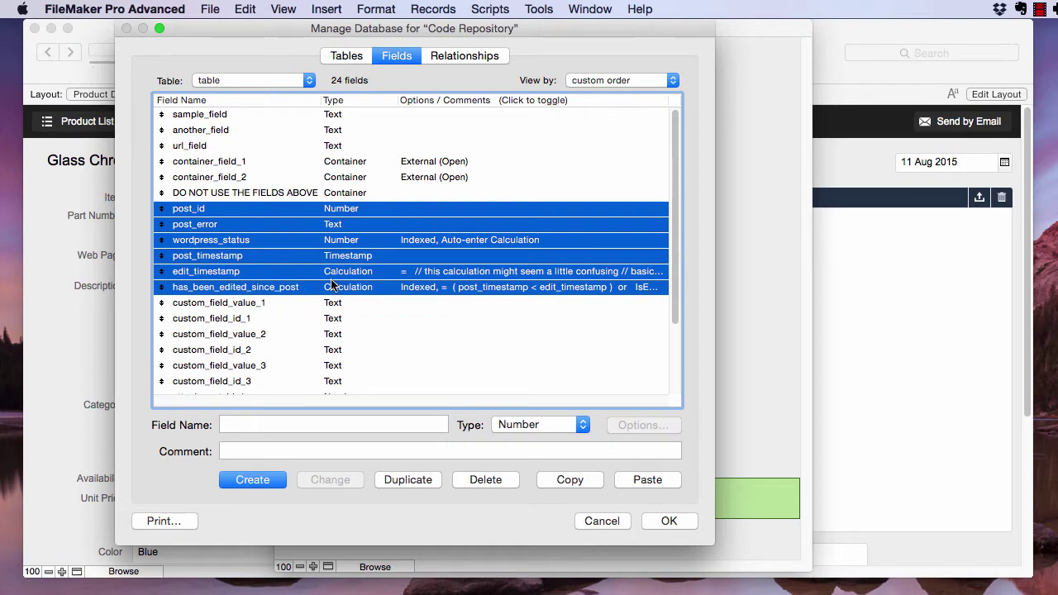
click(576, 480)
click(618, 520)
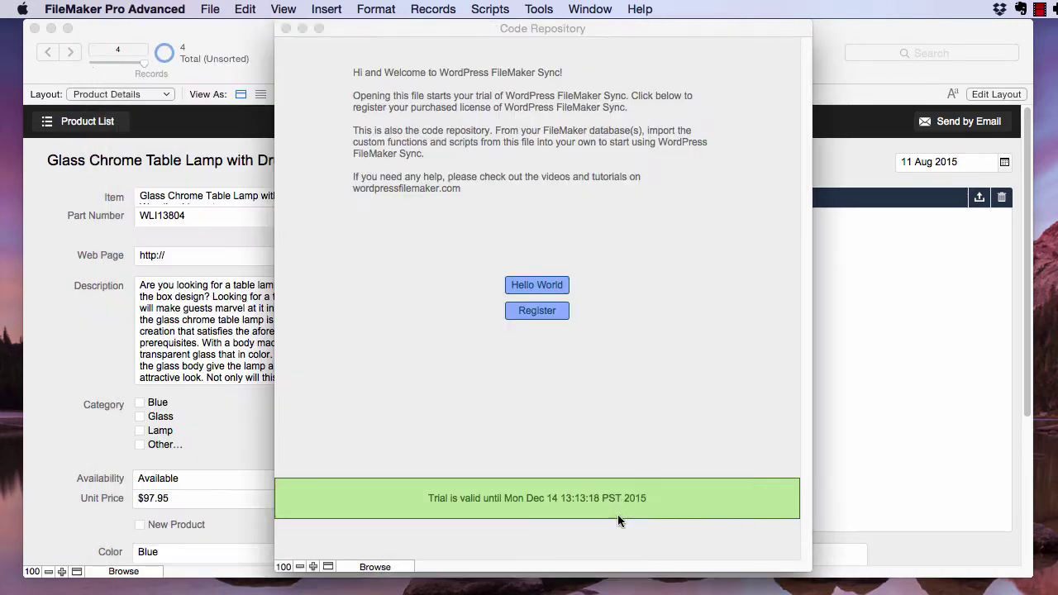
Paste the six fields into Product Catalog's Products table and save.
click(871, 254)
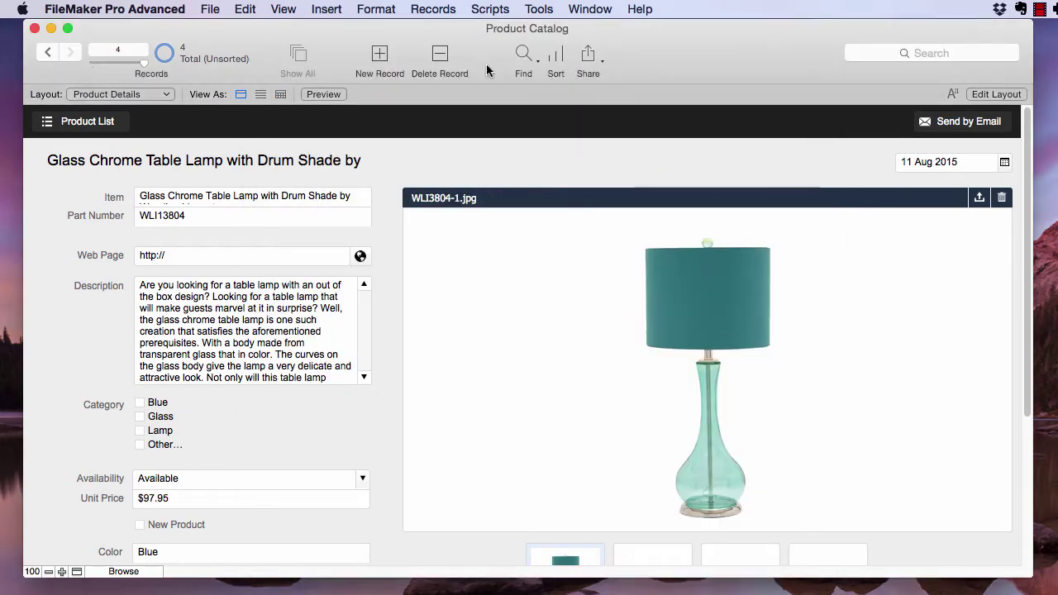
click(206, 9)
mouse_move(240, 158)
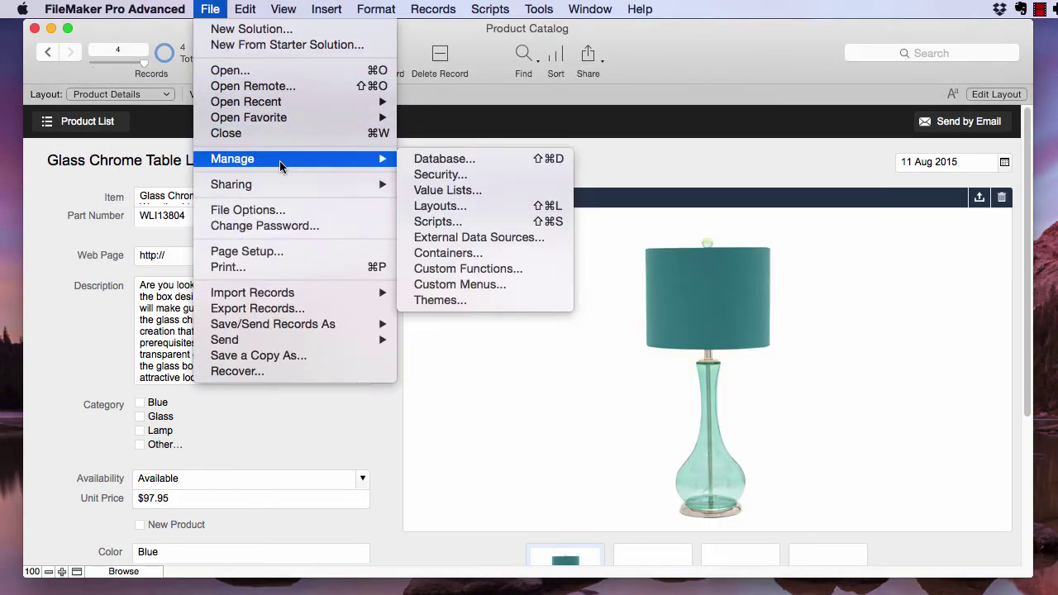
click(432, 158)
click(637, 487)
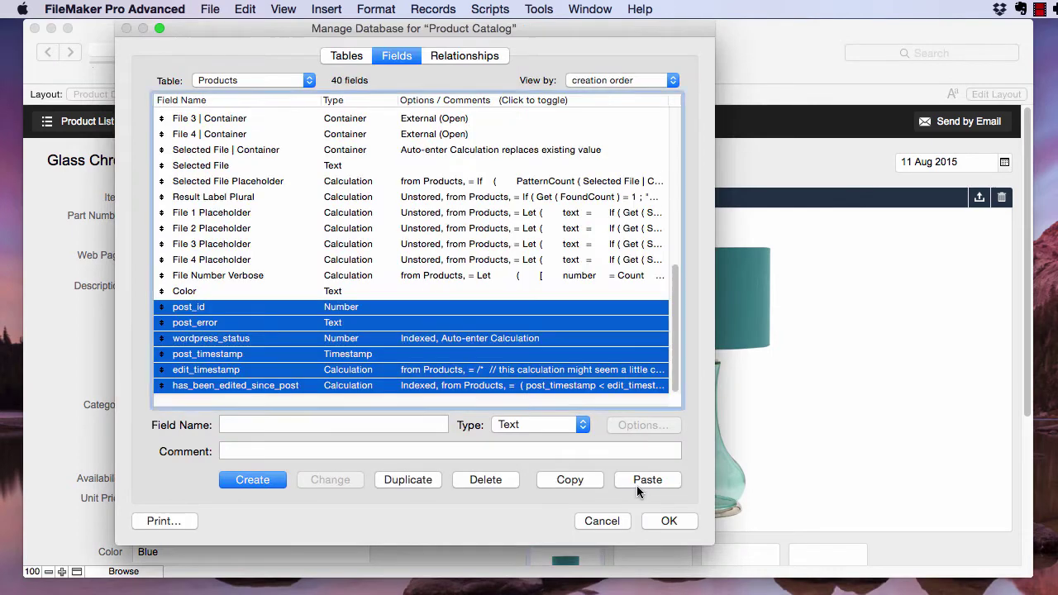
click(673, 518)
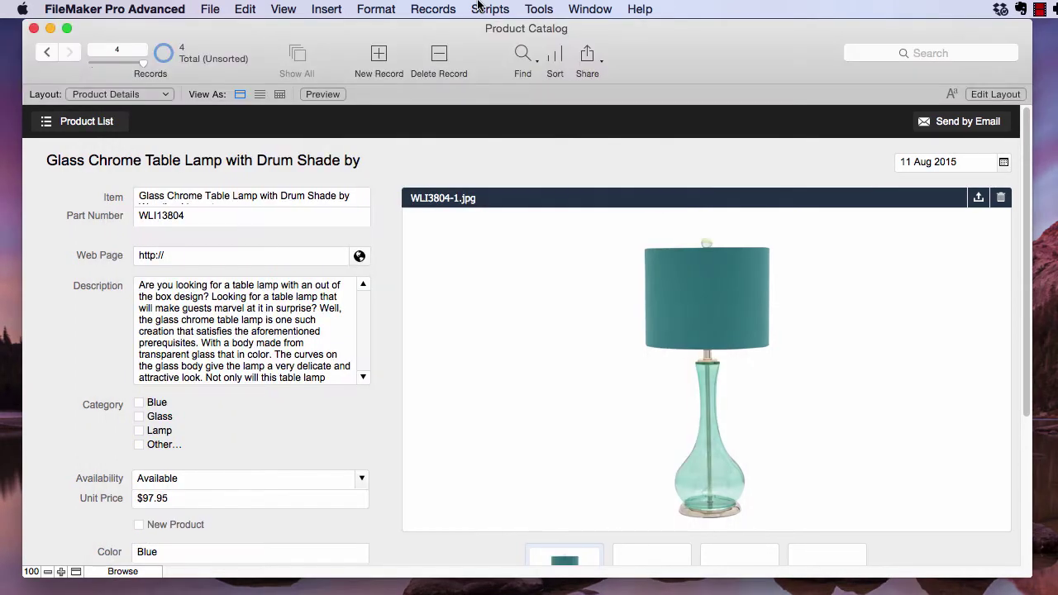
Import the Call Samples and Modular Scripts folders from Code Repository into Script Workspace.
click(478, 6)
click(491, 31)
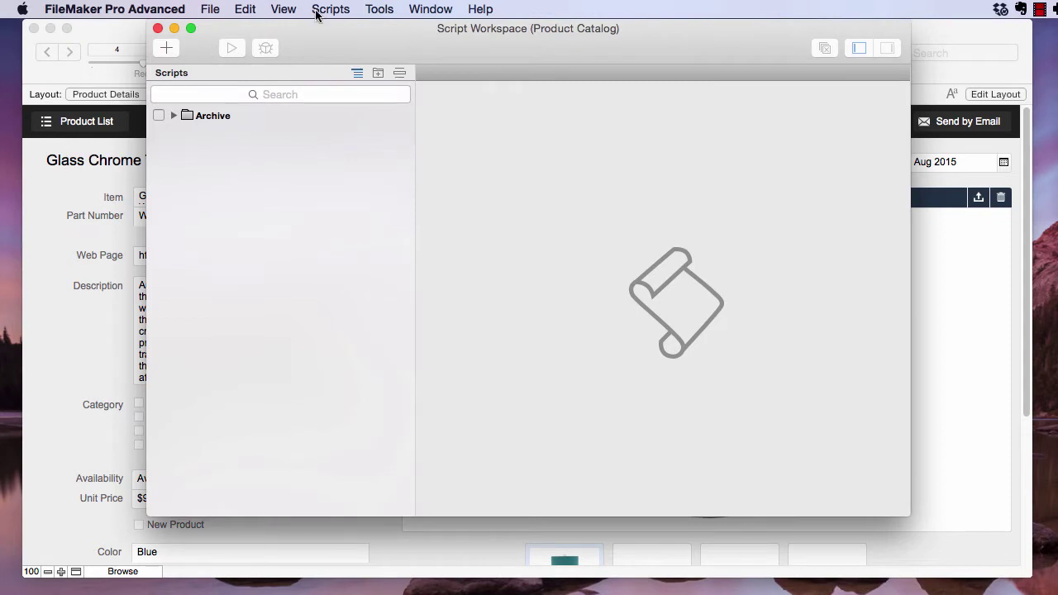
click(329, 10)
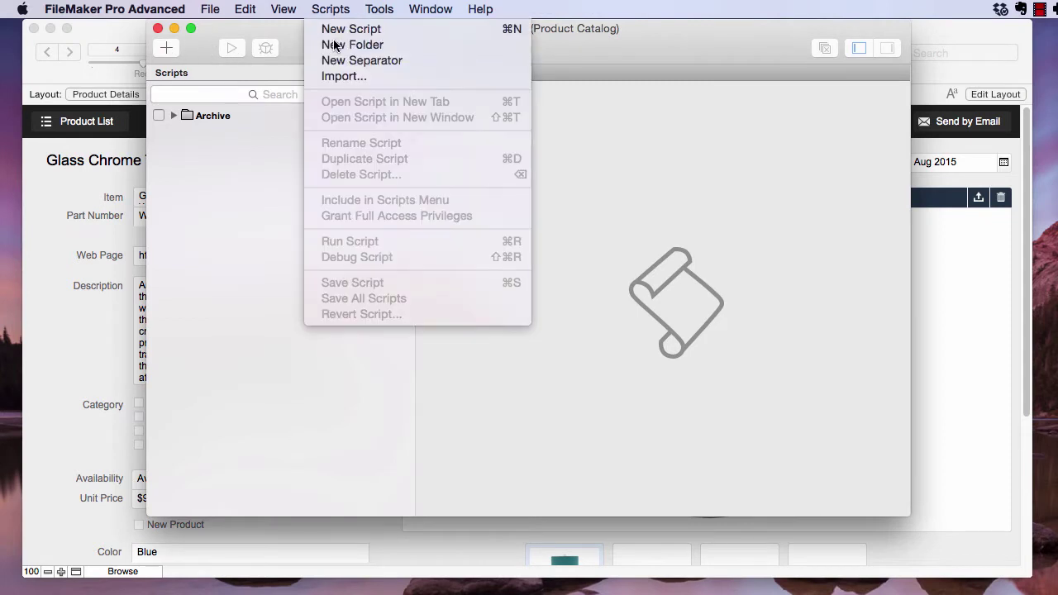
click(339, 76)
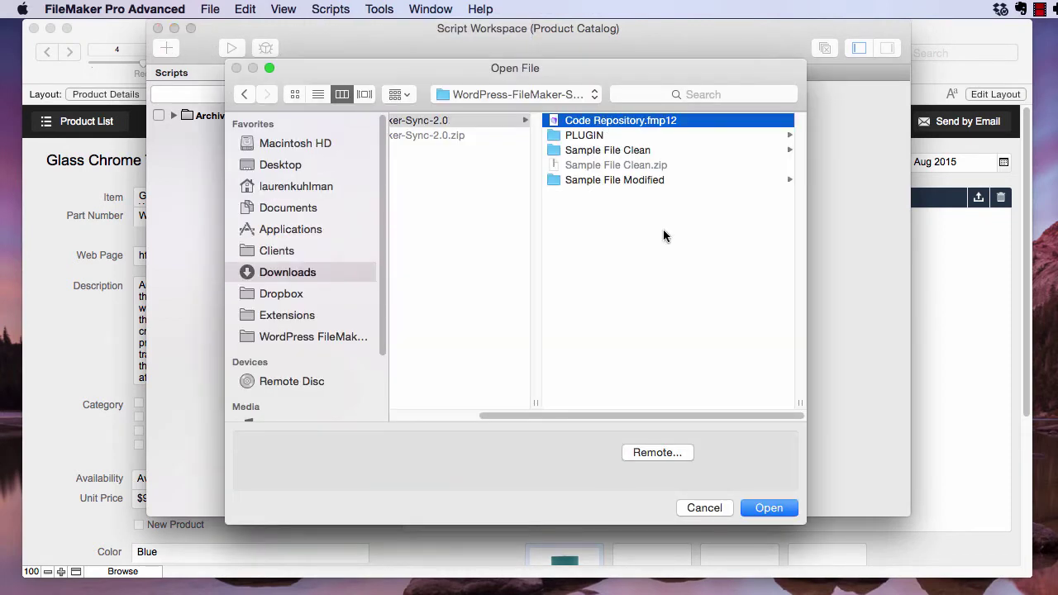
click(767, 507)
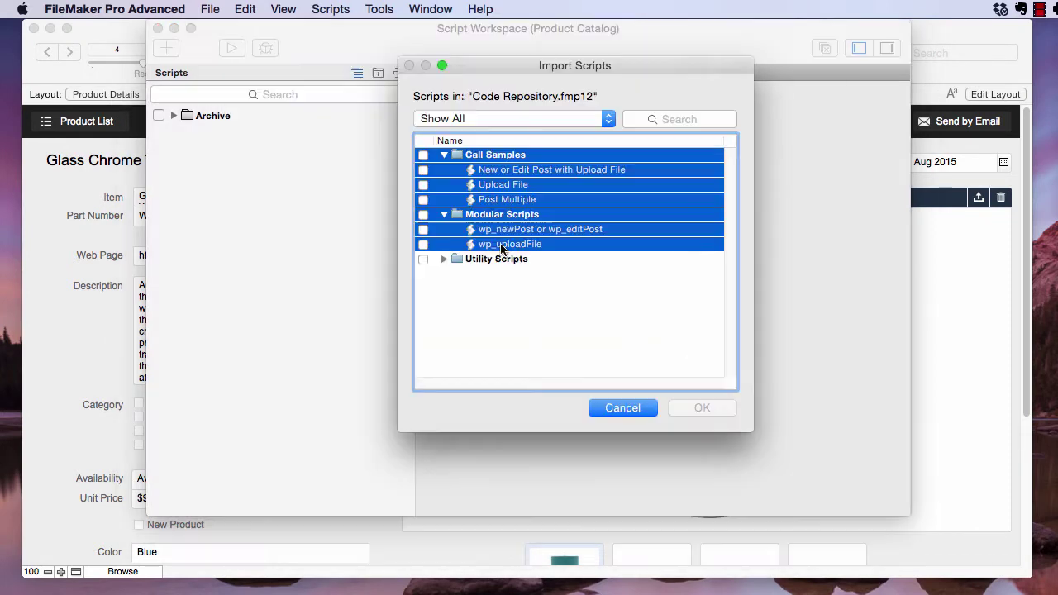
click(422, 171)
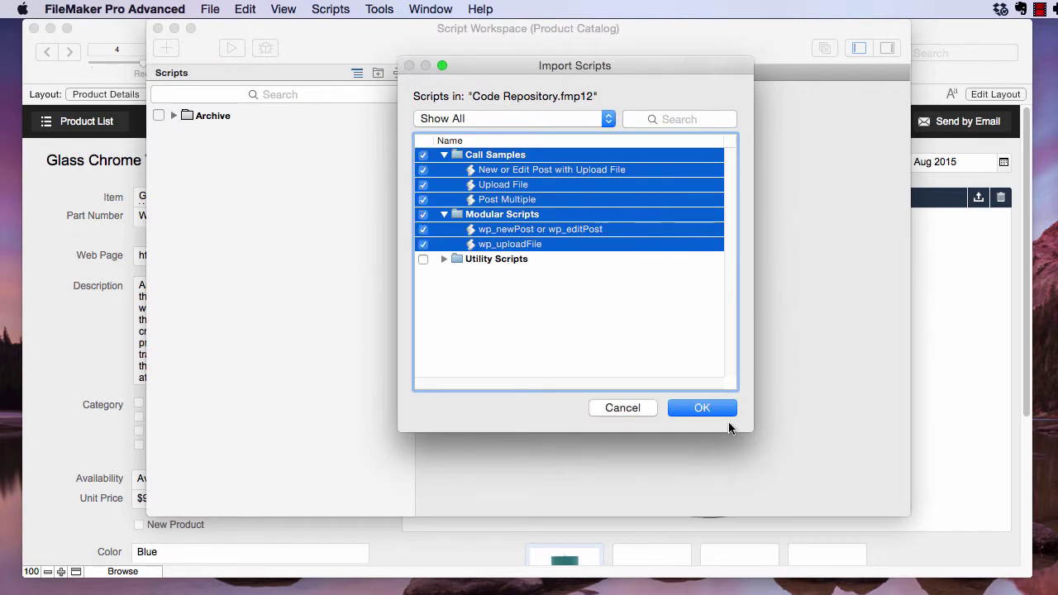
click(677, 407)
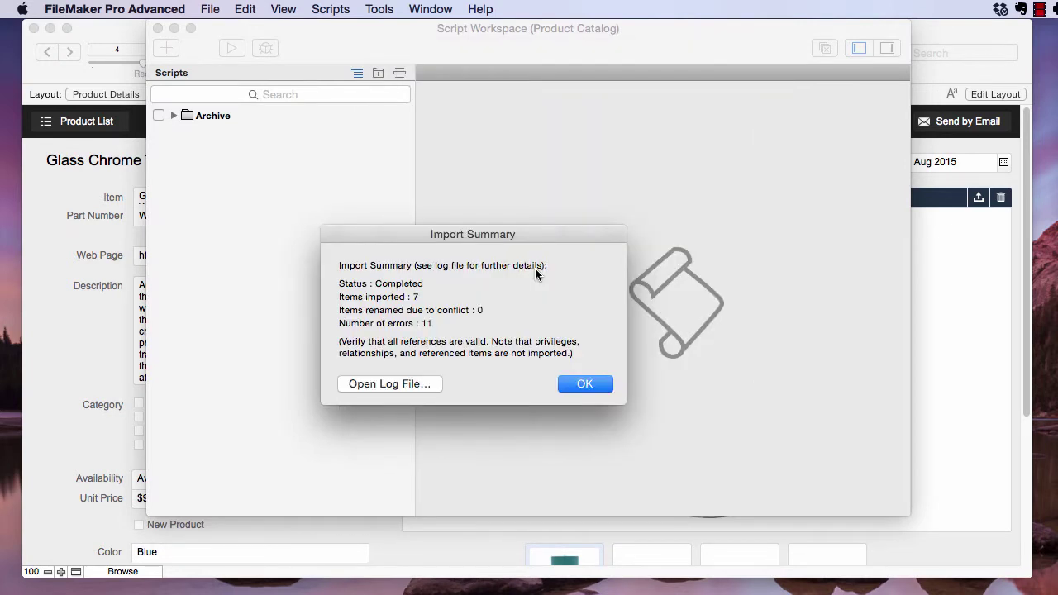
click(595, 386)
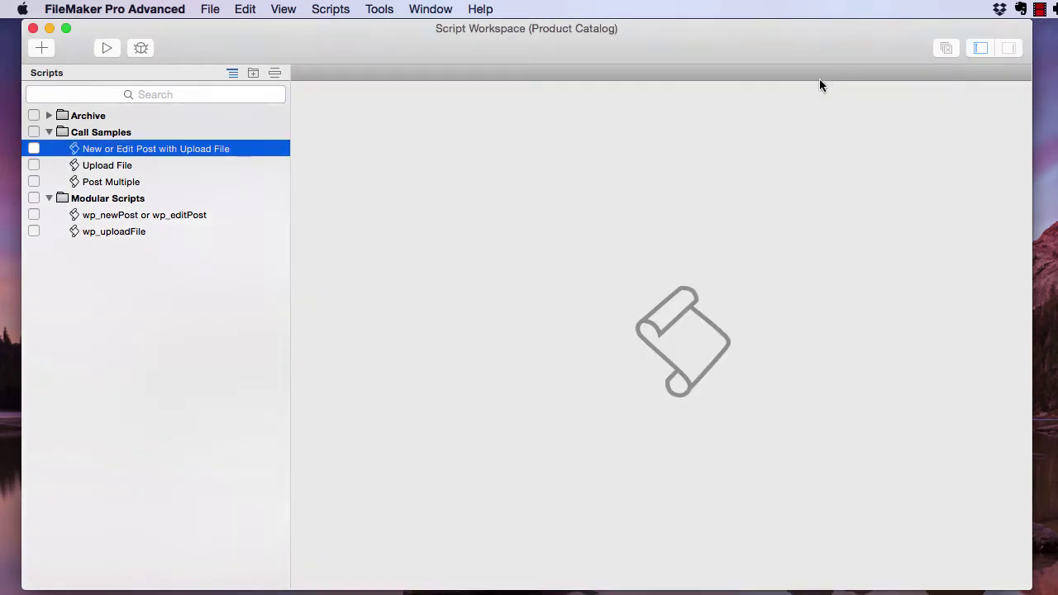
Open the $post_title calculation in the New or Edit Post with Upload File script.
click(133, 149)
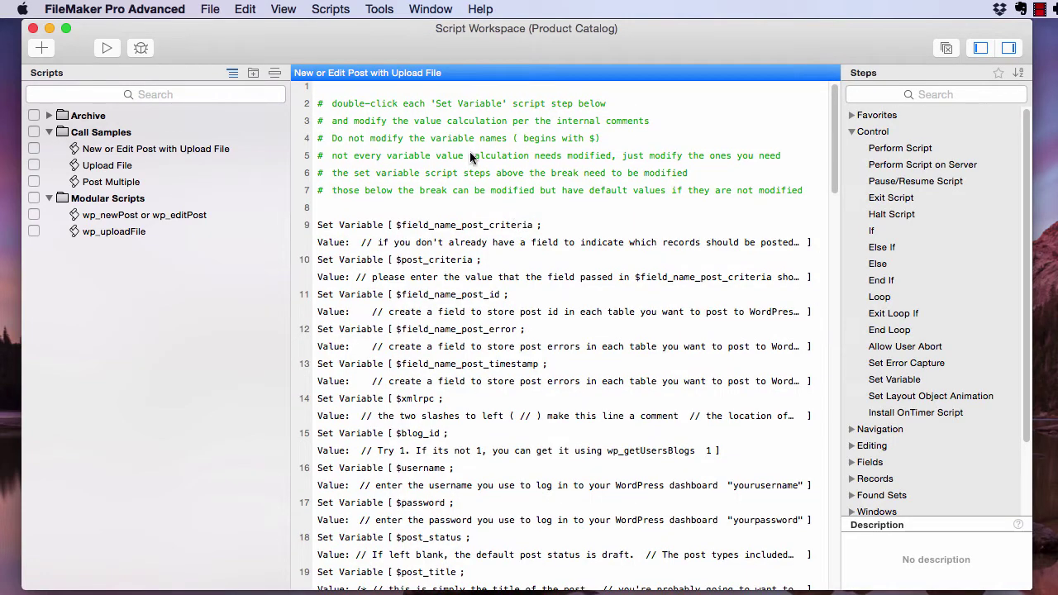
scroll(432, 347, down, 2)
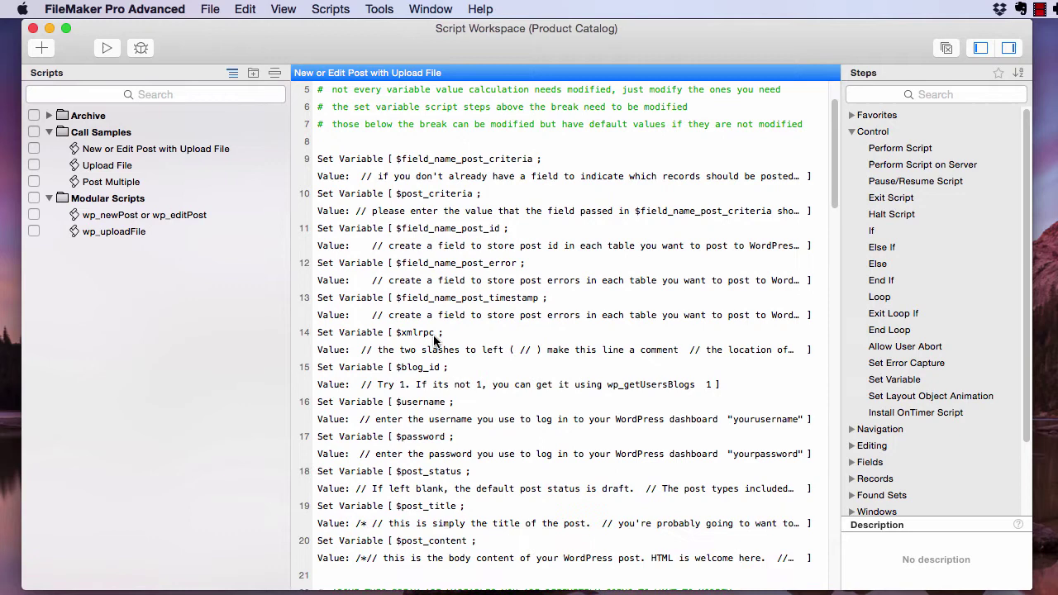
scroll(458, 446, down, 1)
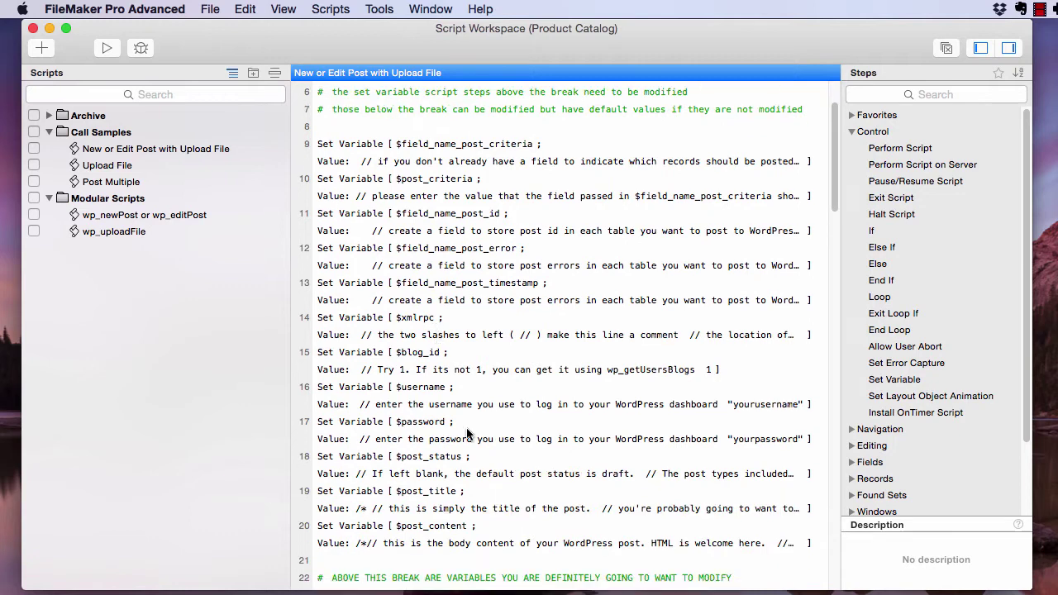
double_click(480, 489)
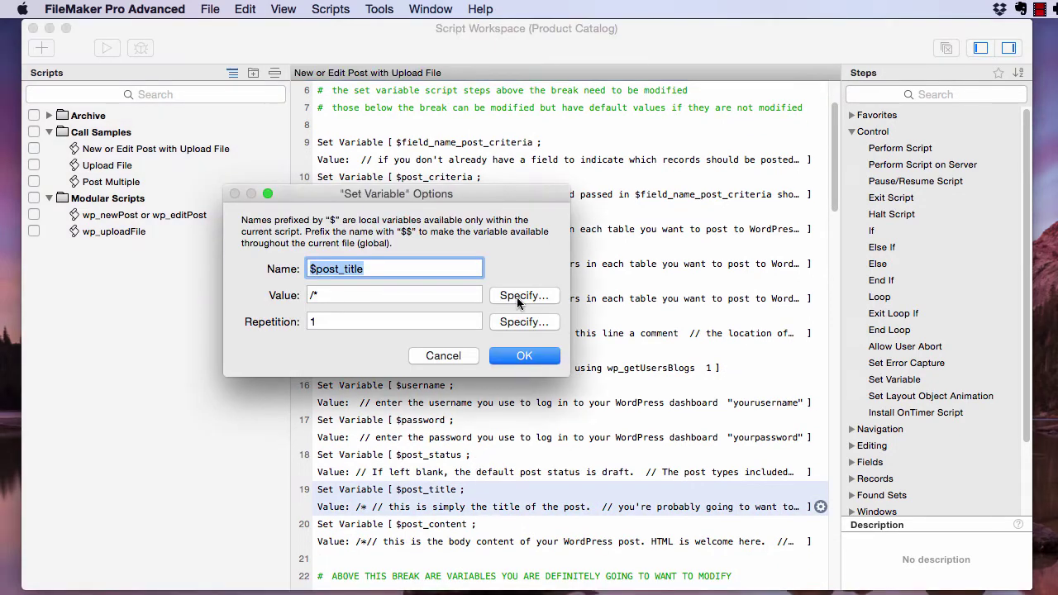
click(516, 297)
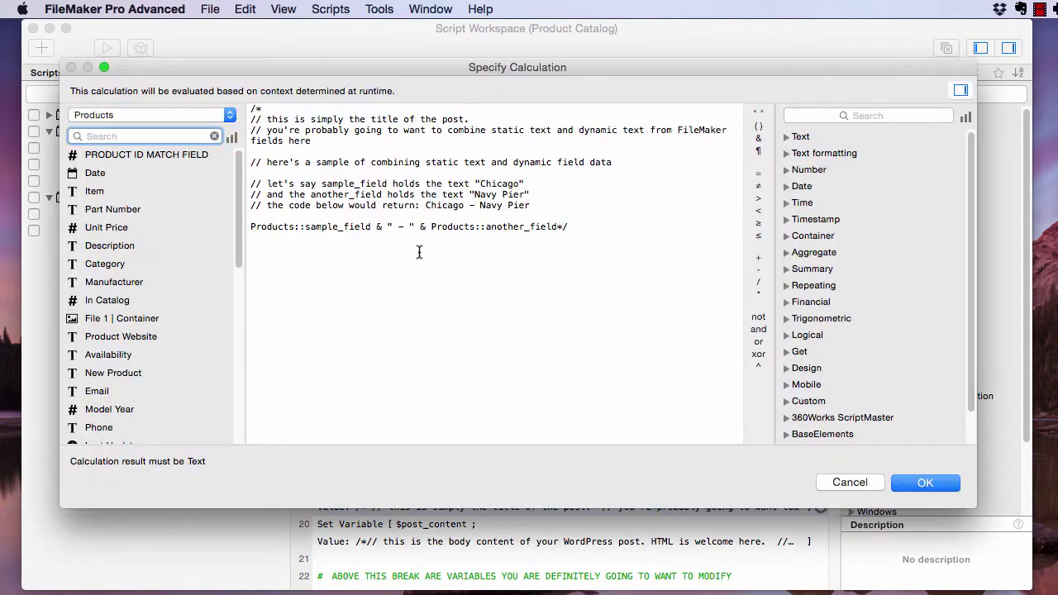
Replace the commented sample expression with Products::Item and confirm.
click(286, 108)
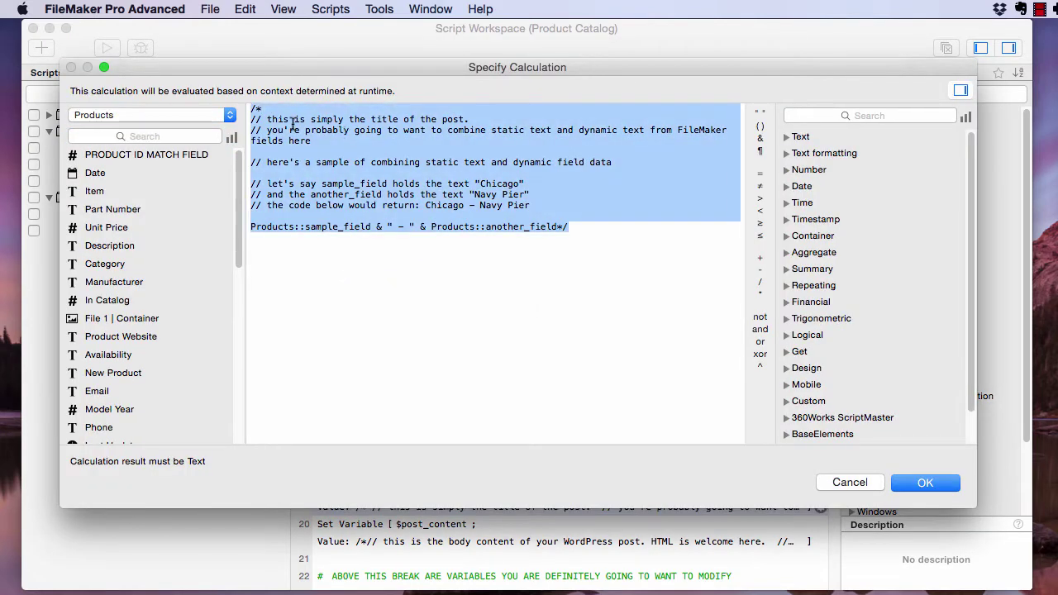
click(286, 108)
key(BackSpace)
key(BackSpace)
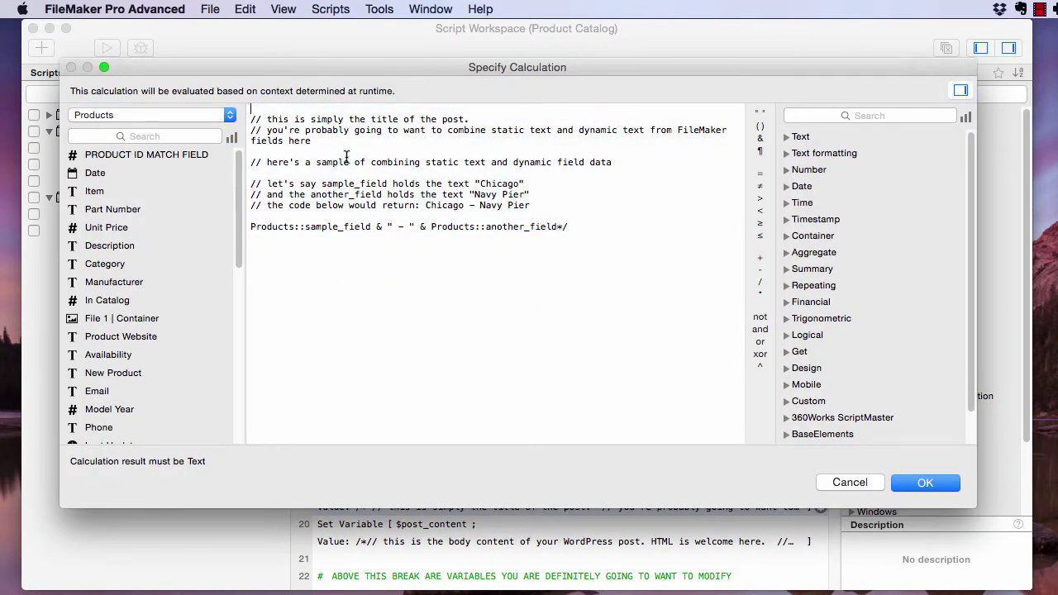
click(675, 285)
key(BackSpace)
key(BackSpace)
key(shift+super+Left)
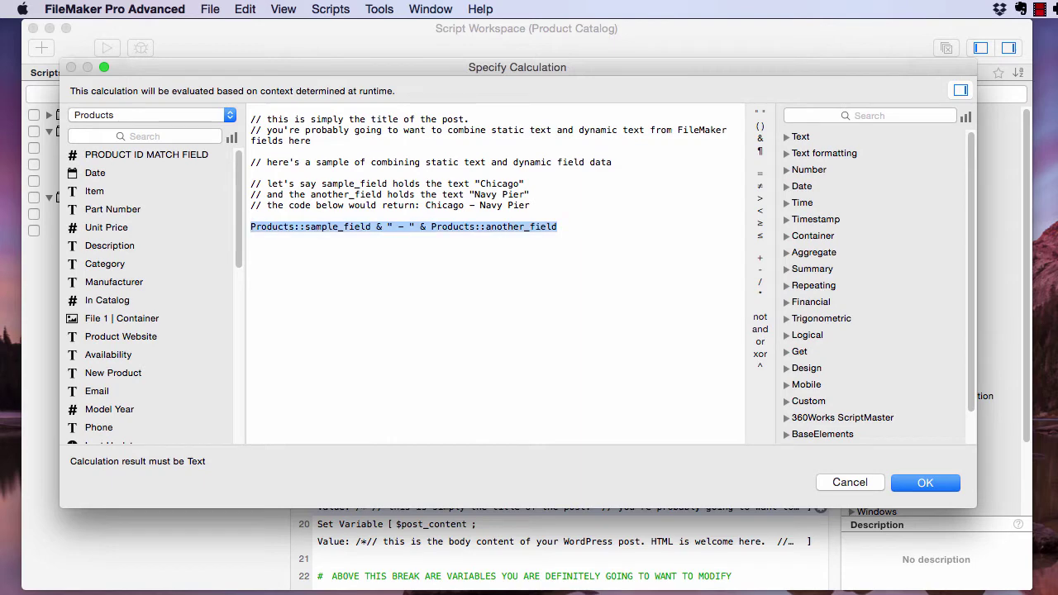
key(BackSpace)
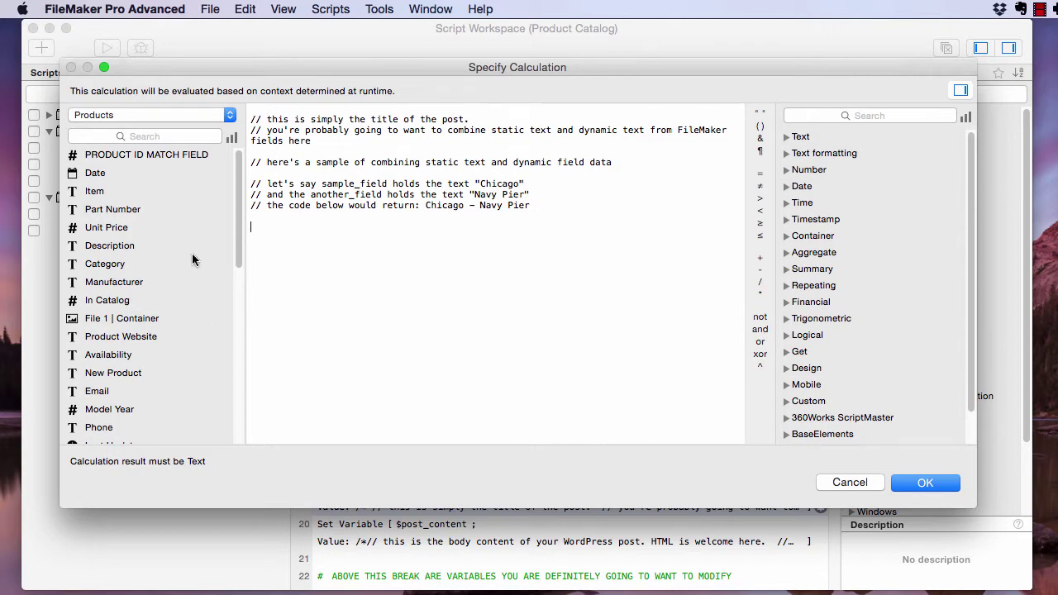
click(115, 193)
double_click(116, 193)
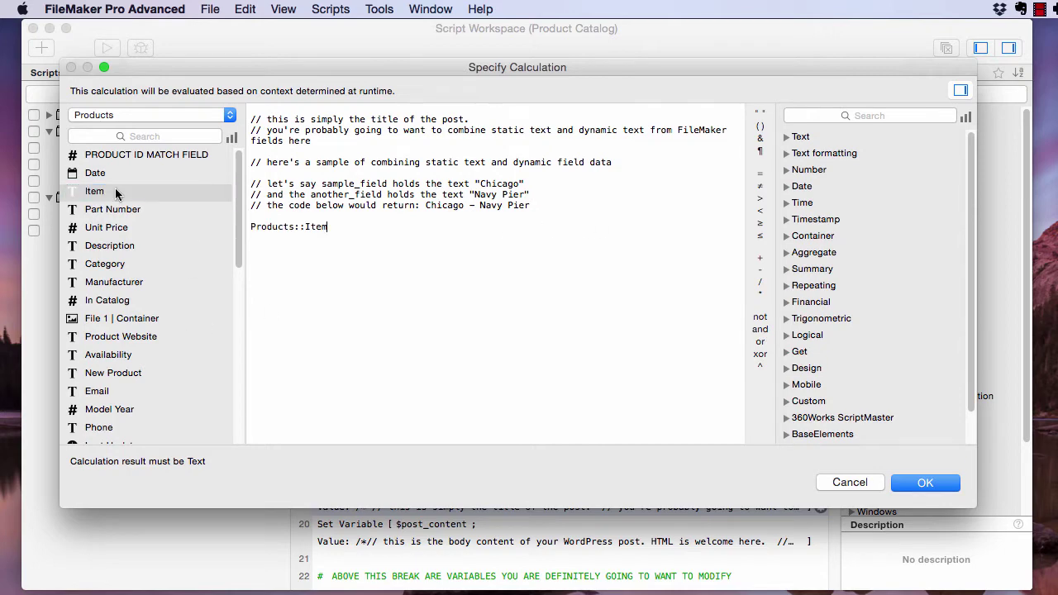
key(Return)
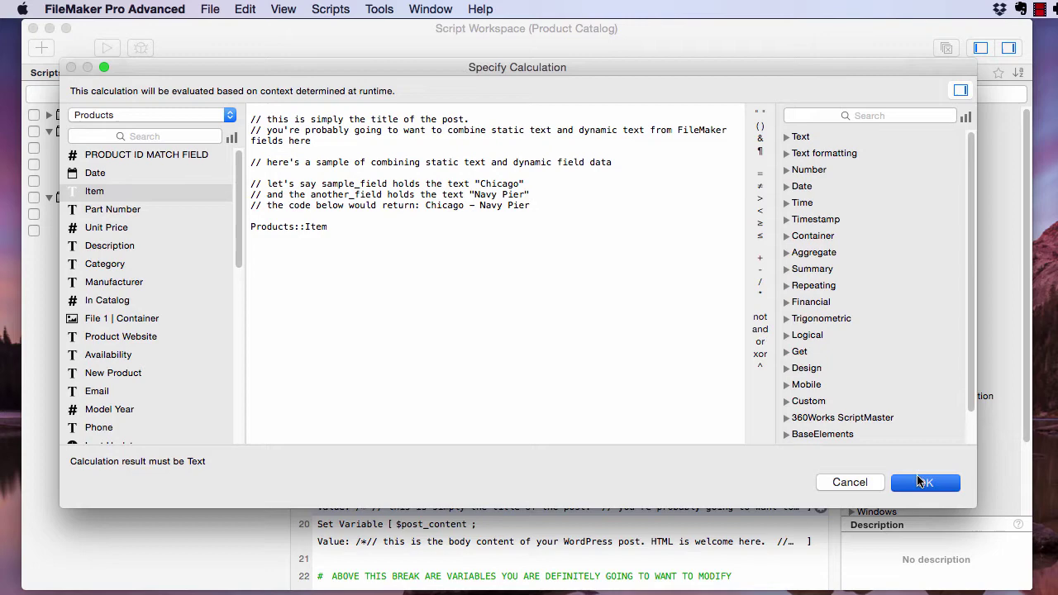
Open the $post_content calculation and remove its opening comment marker.
key(Return)
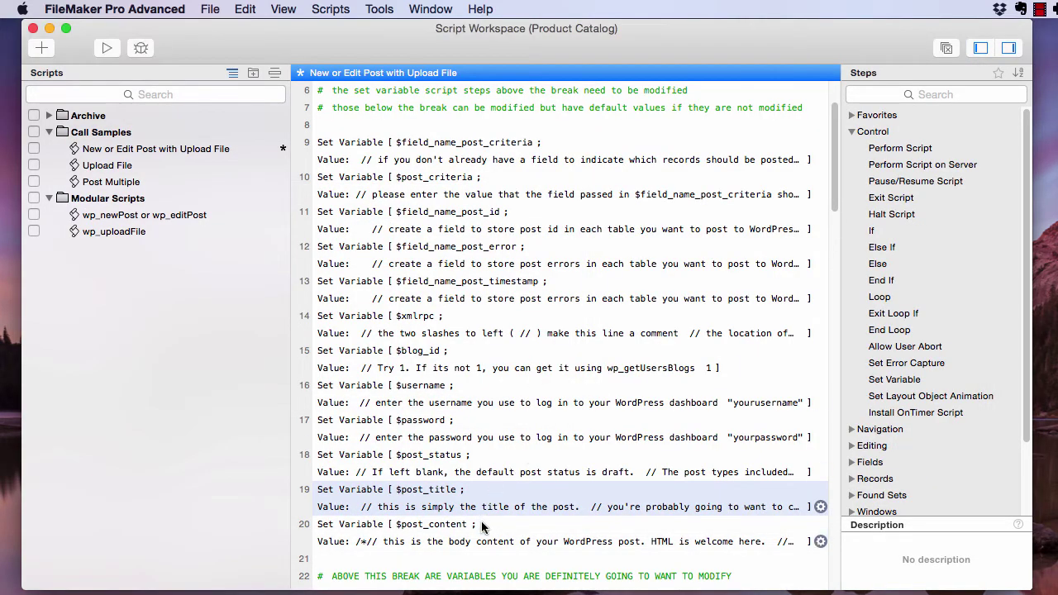
double_click(482, 524)
click(513, 295)
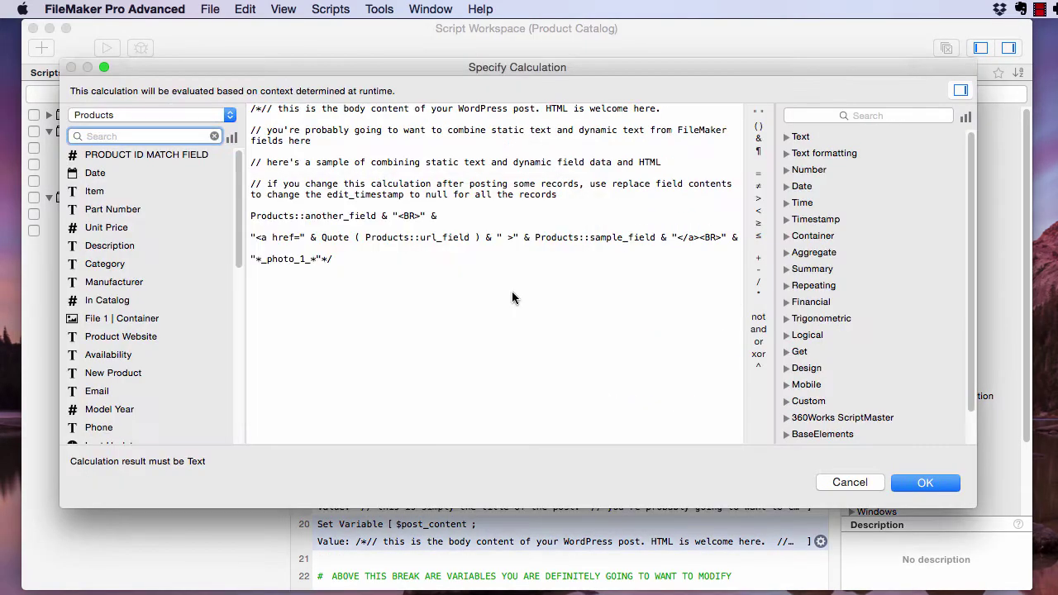
click(266, 109)
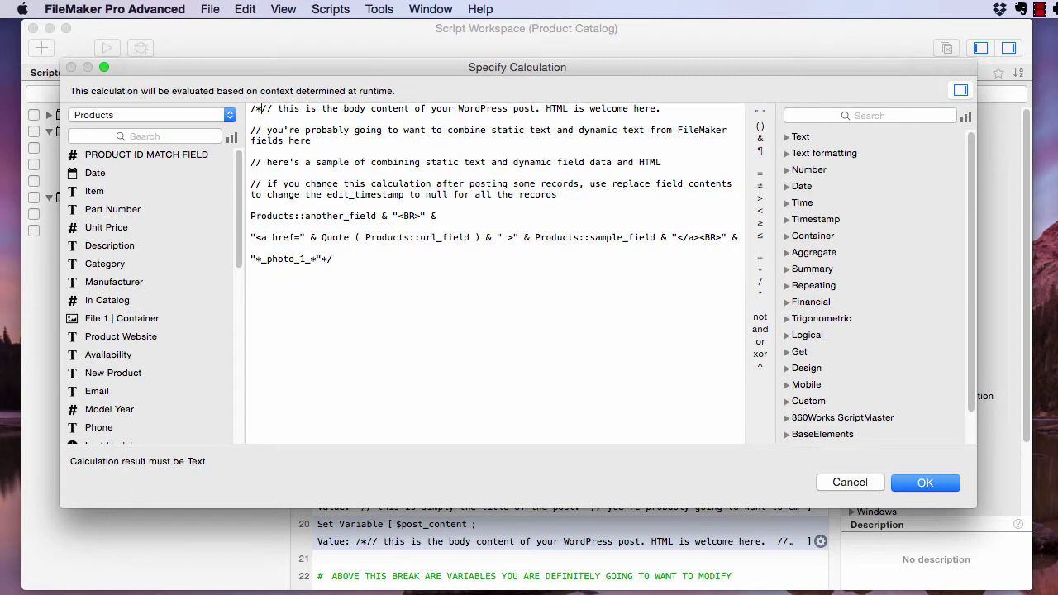
key(BackSpace)
key(BackSpace)
click(442, 333)
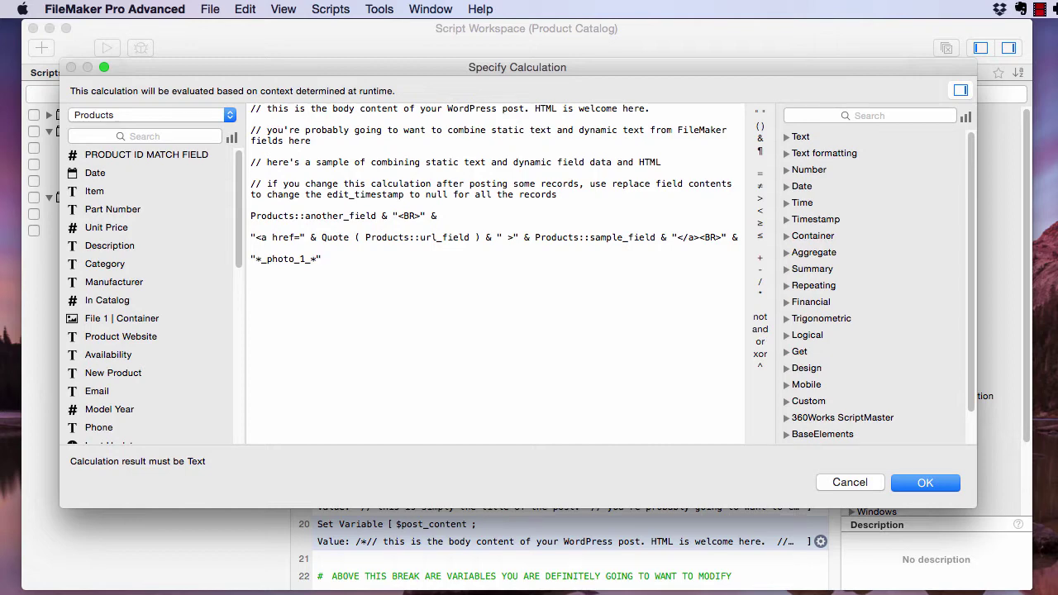
Replace the sample HTML lines with Products::Description and confirm.
key(alt+shift+Up)
key(alt+shift+Up)
key(alt+shift+Up)
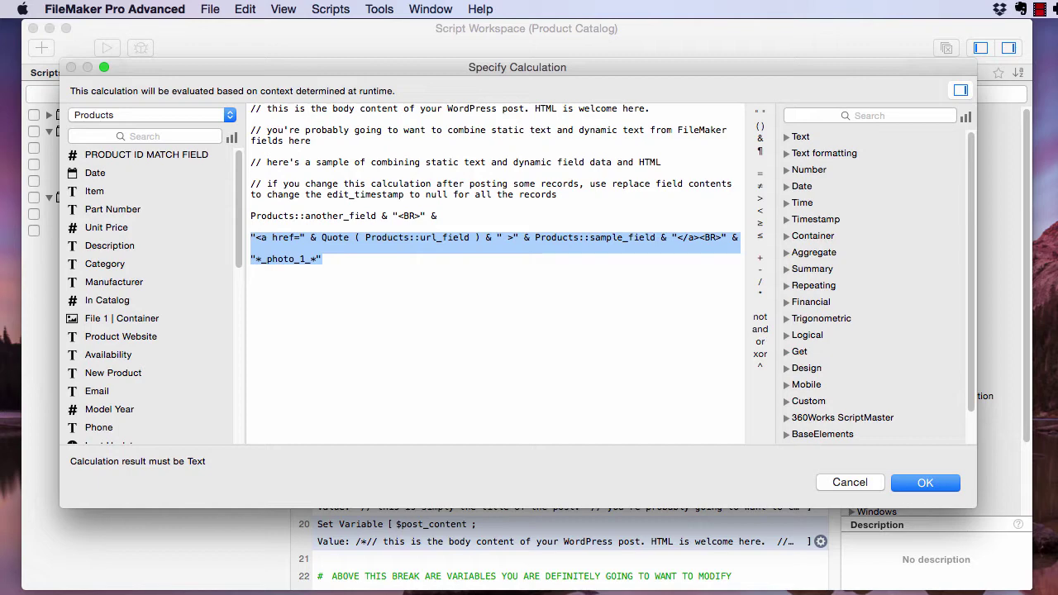
key(Delete)
key(shift+Up)
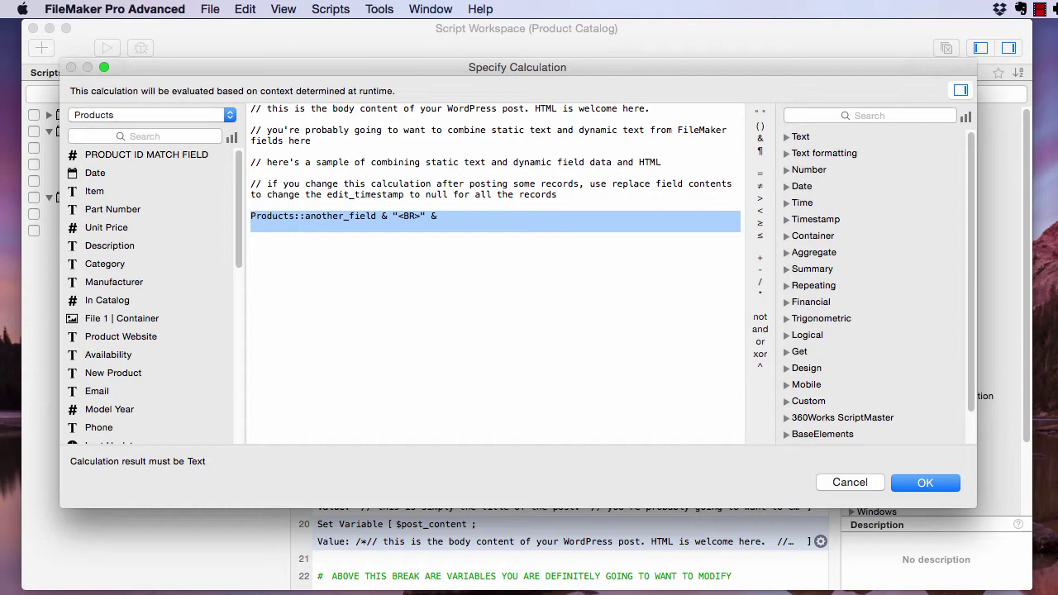
double_click(128, 251)
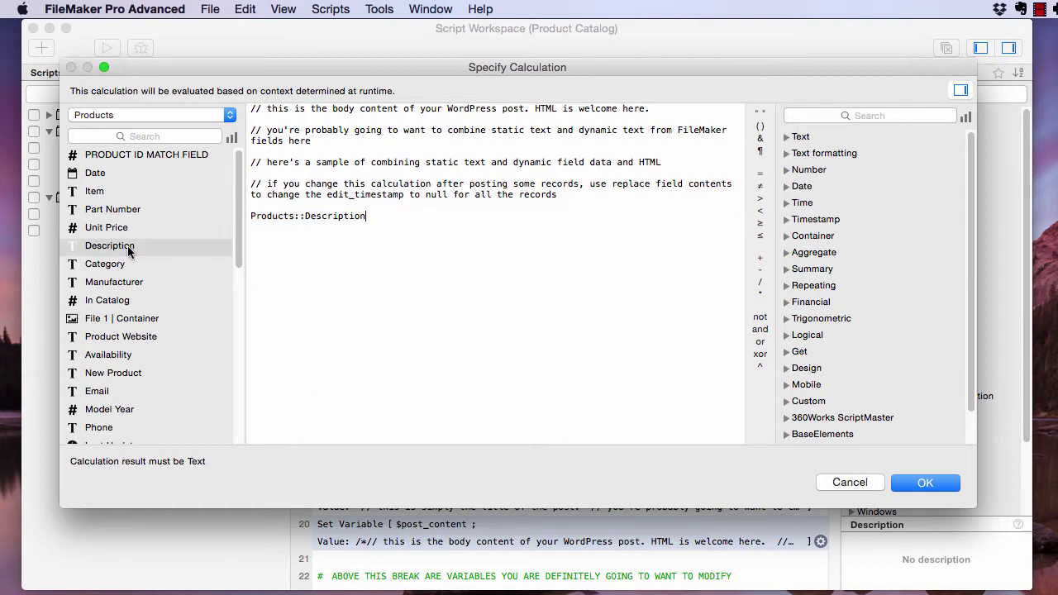
click(923, 486)
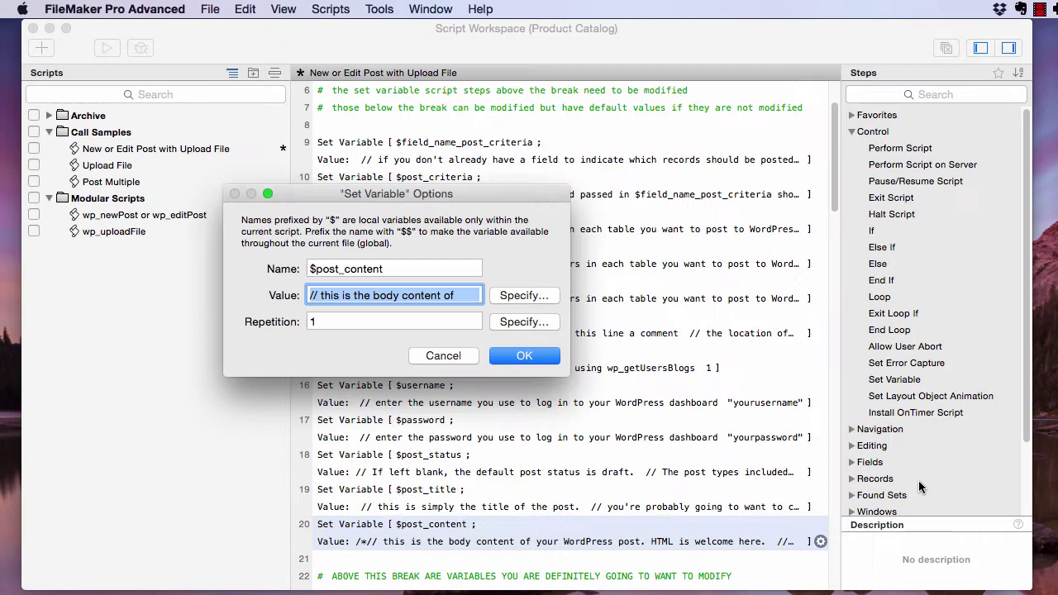
key(Return)
click(477, 404)
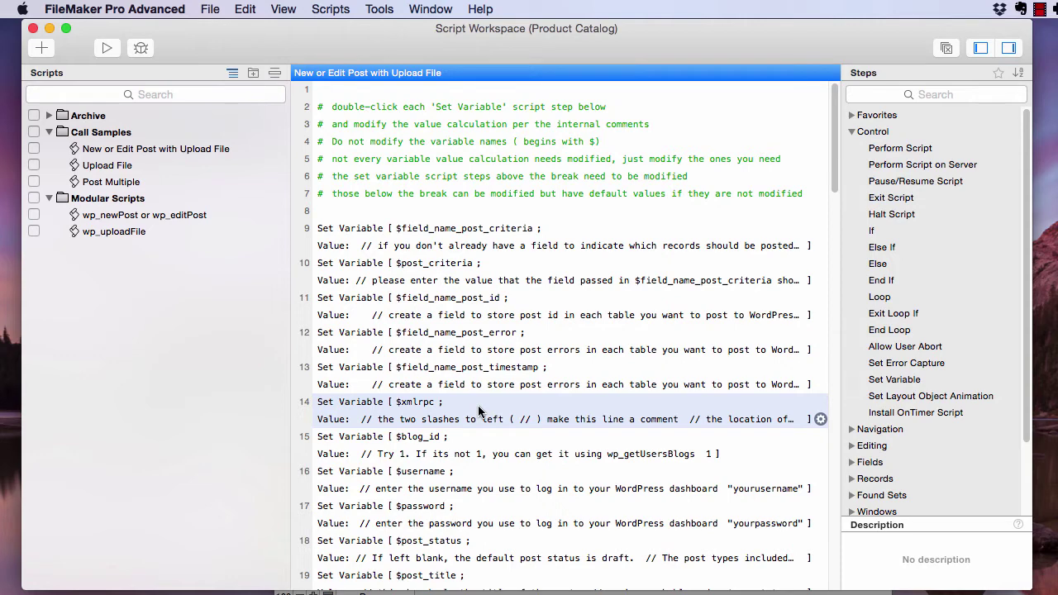
Copy the xmlrpc address from Code Repository's welcome screen and return to the script.
click(502, 590)
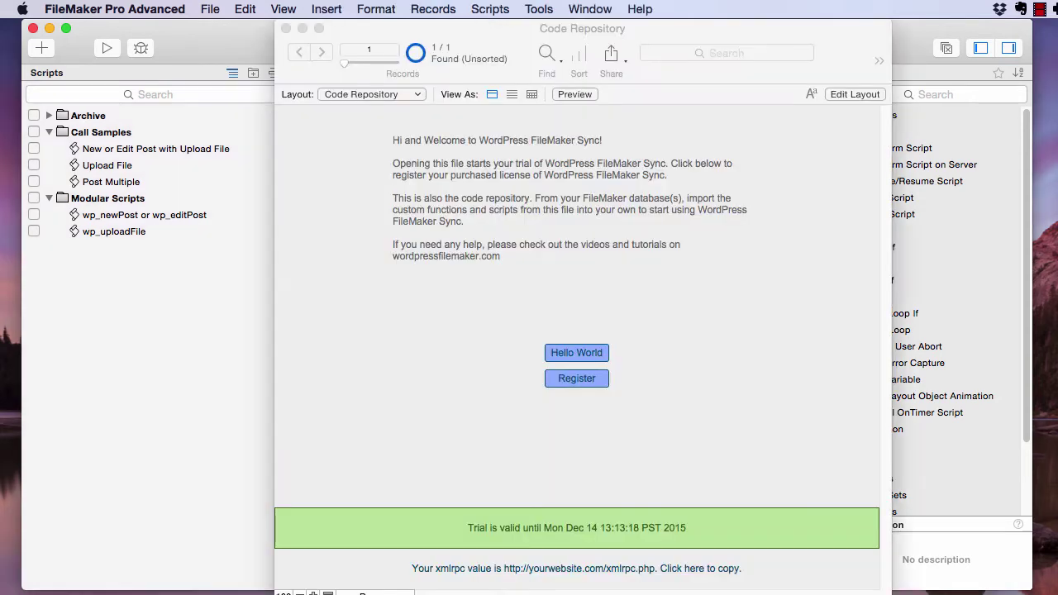
click(592, 353)
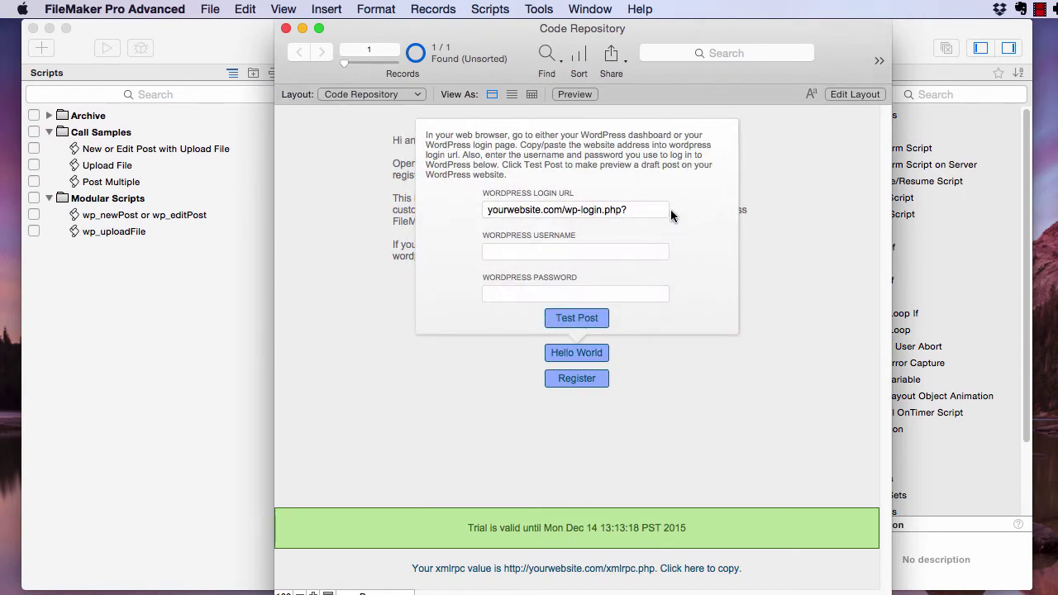
click(810, 310)
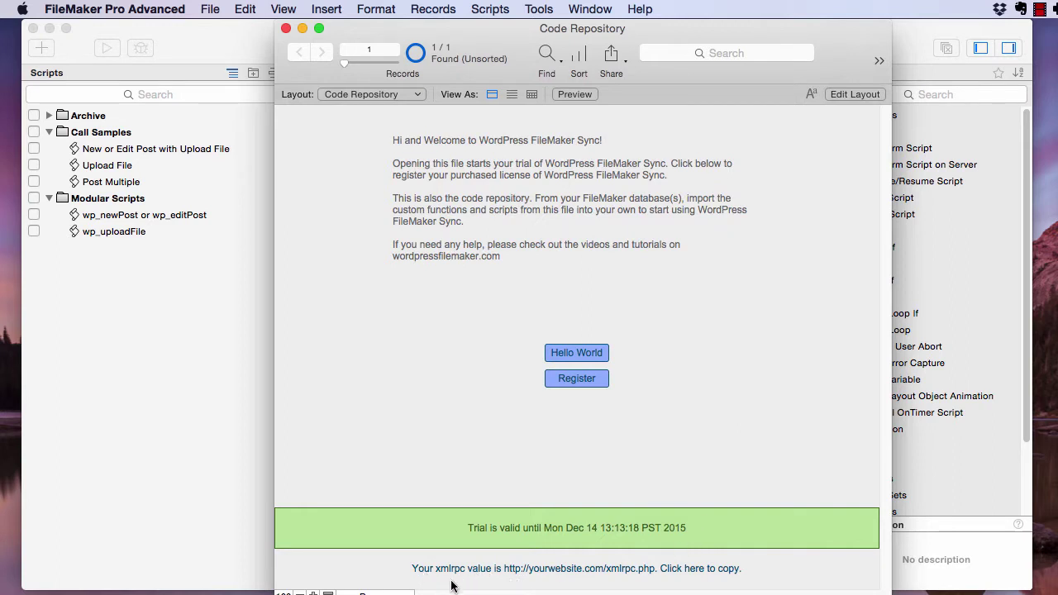
click(612, 572)
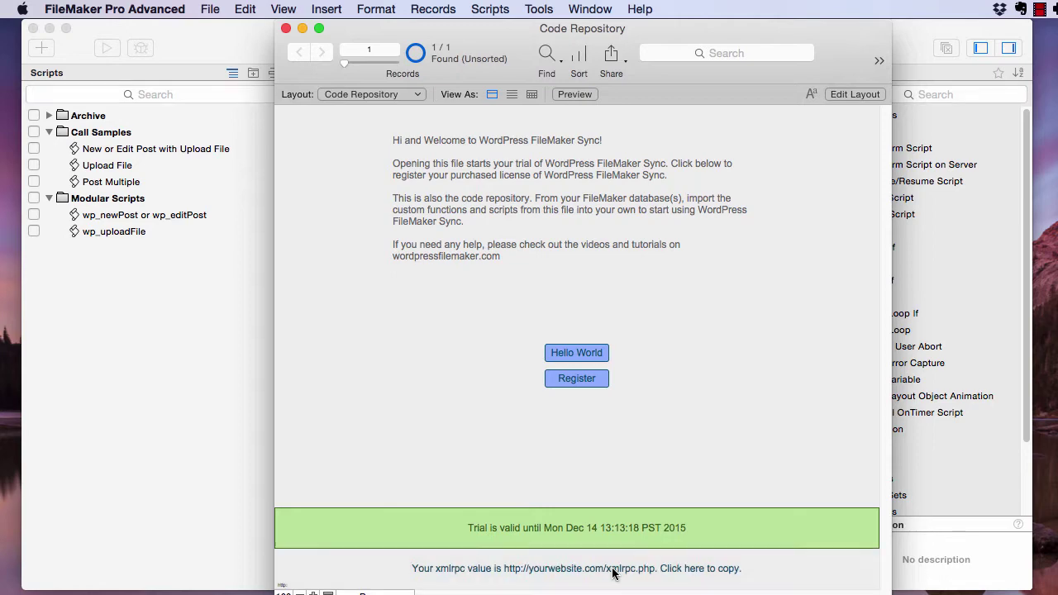
click(203, 457)
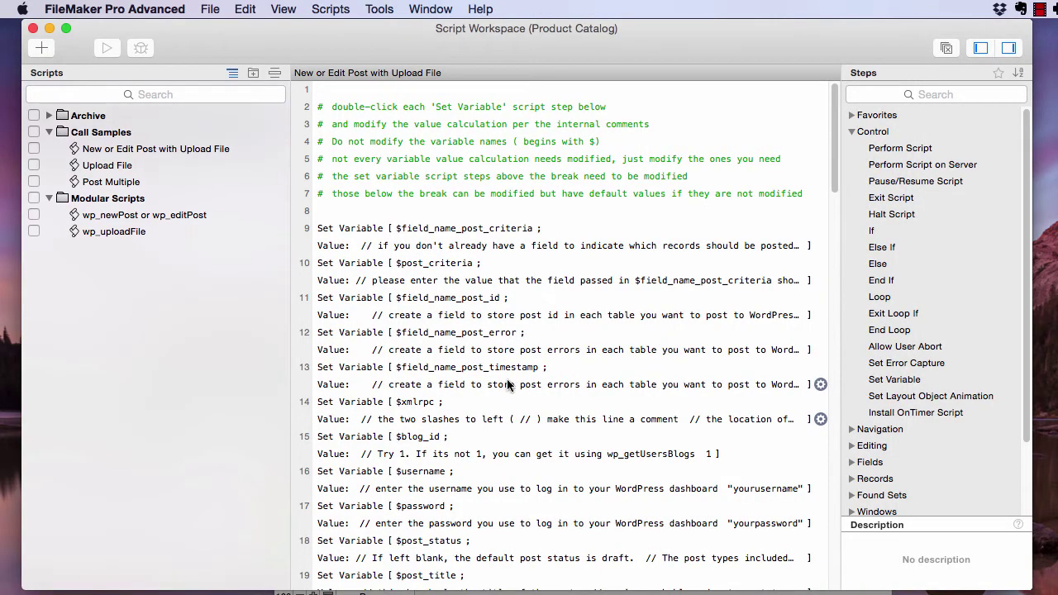
click(461, 404)
double_click(460, 404)
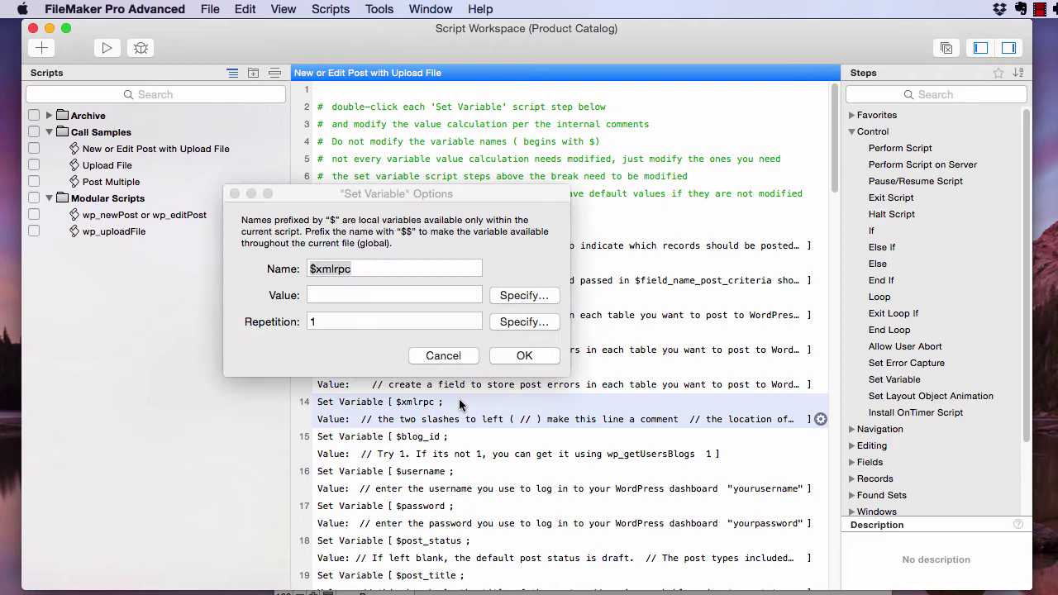
click(517, 303)
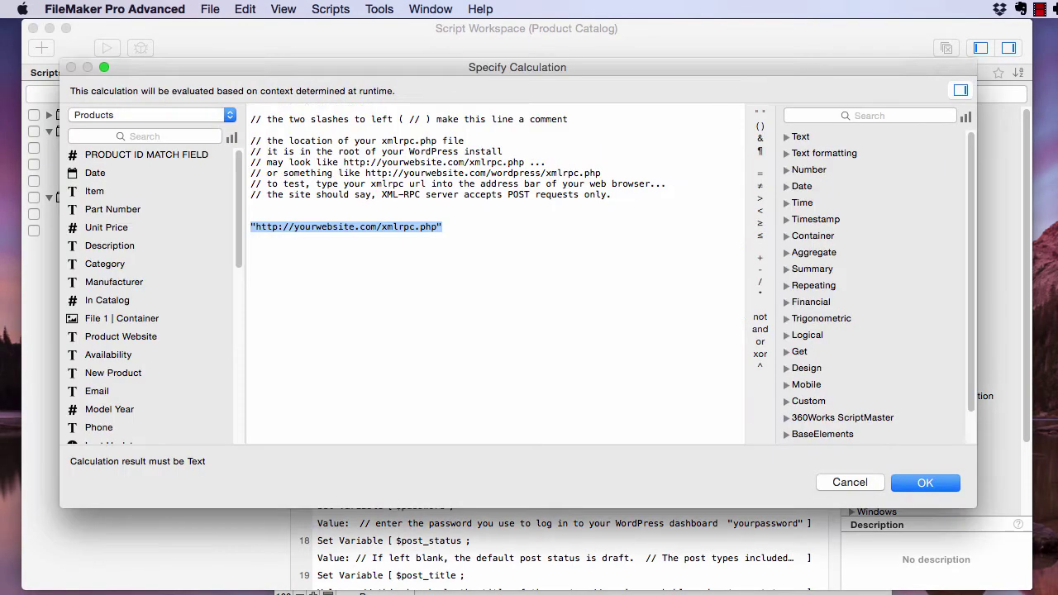
text("")
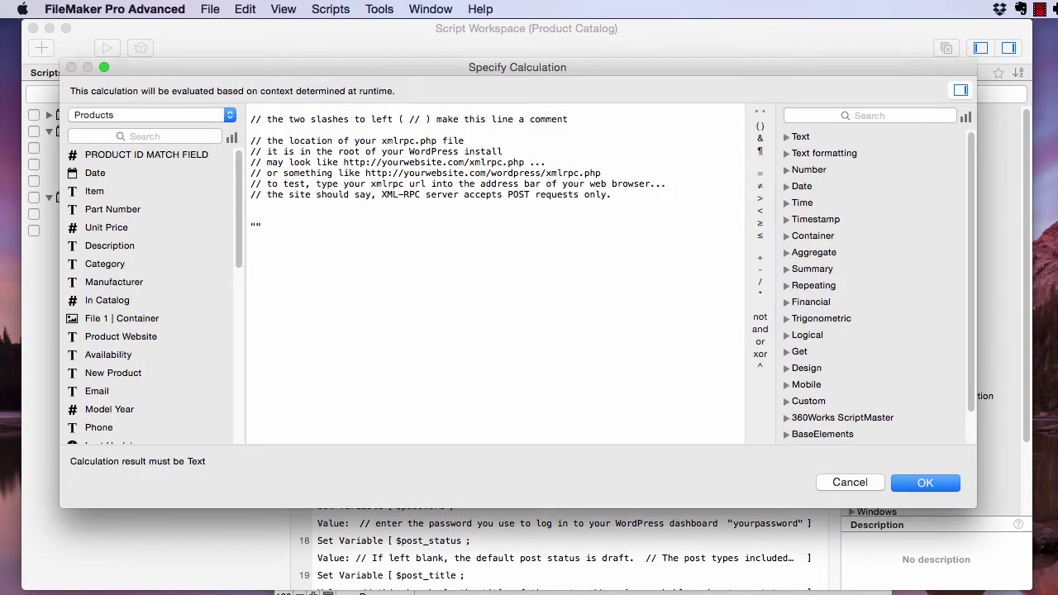
text(http://yourwebsite.com/xmlrpc.php)
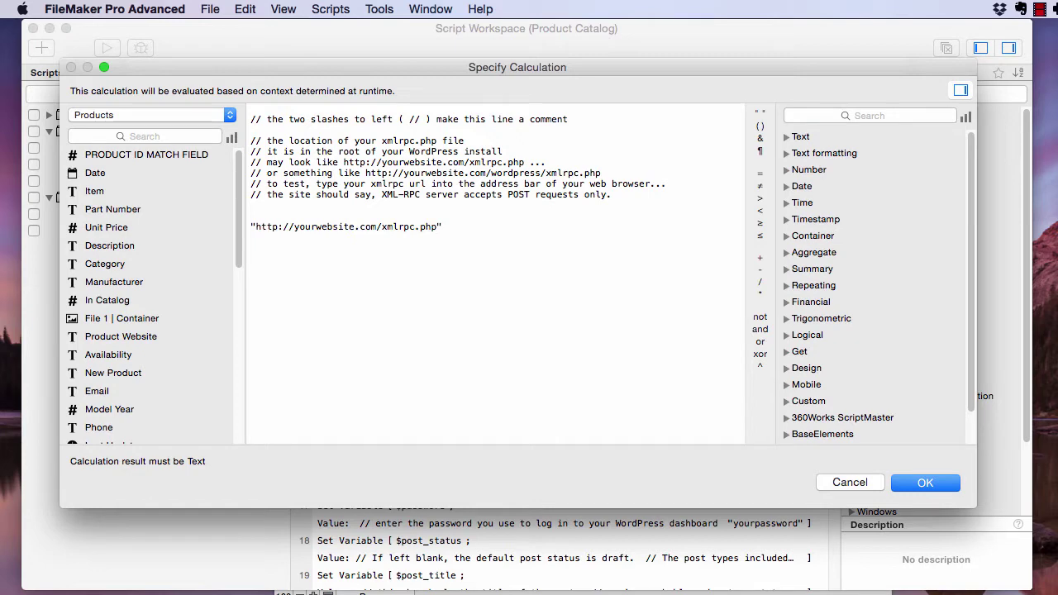
key(Return)
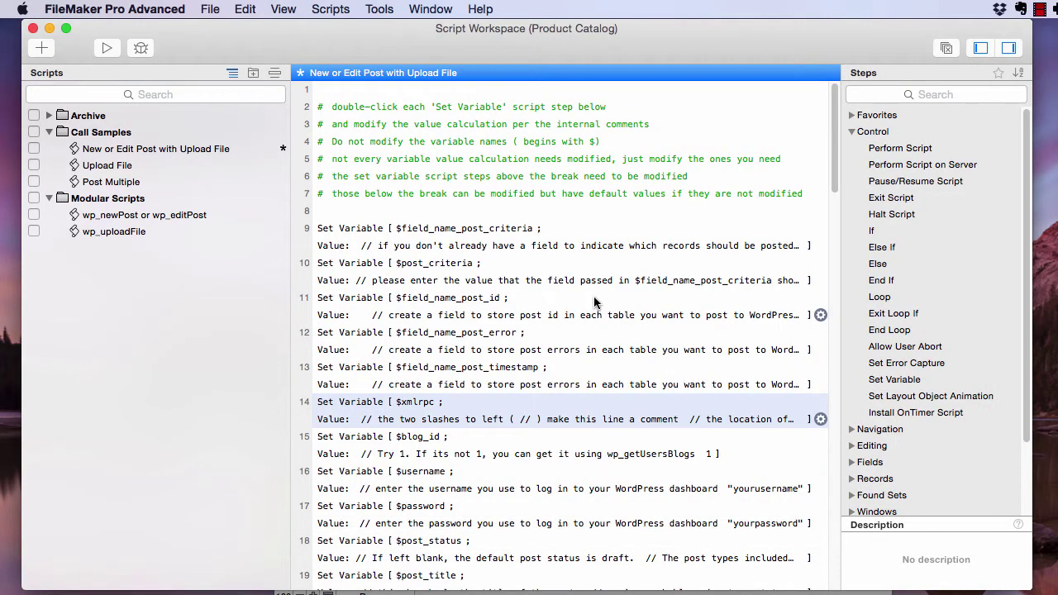
Check the $blog_id calculation and keep its value at 1.
double_click(498, 437)
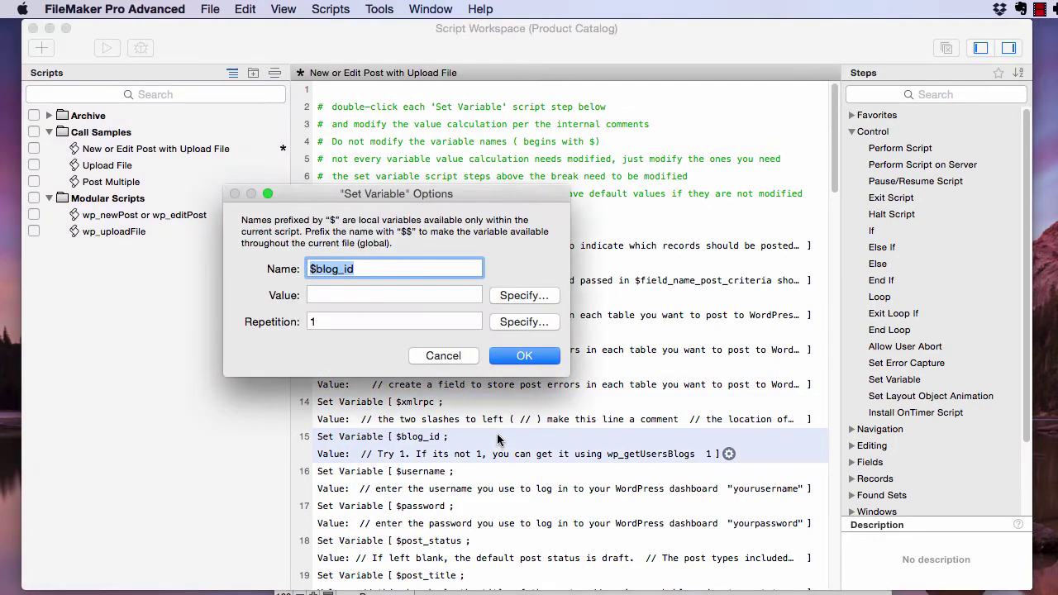
click(526, 295)
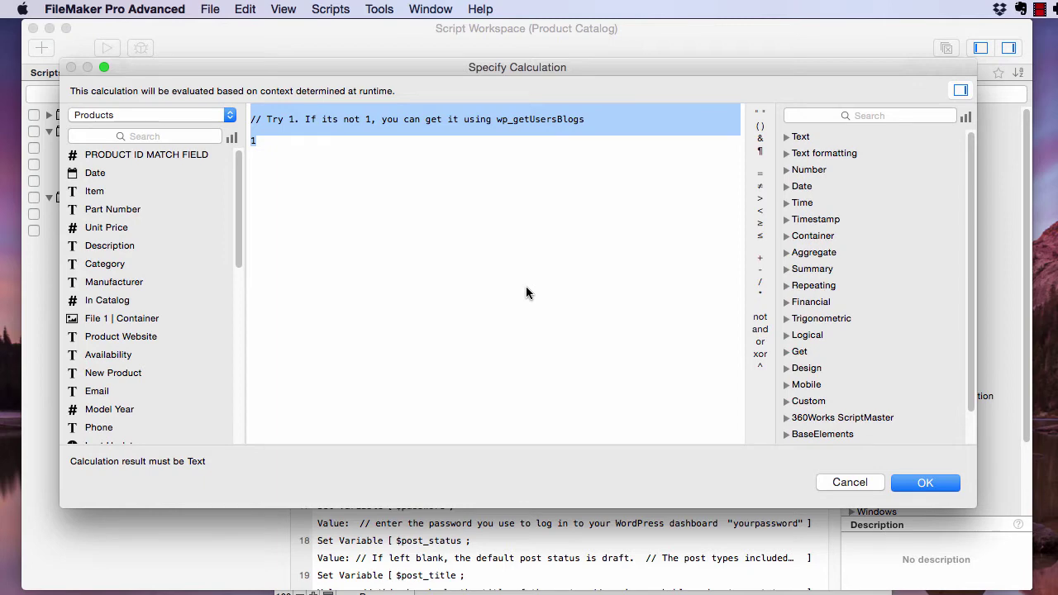
key(Return)
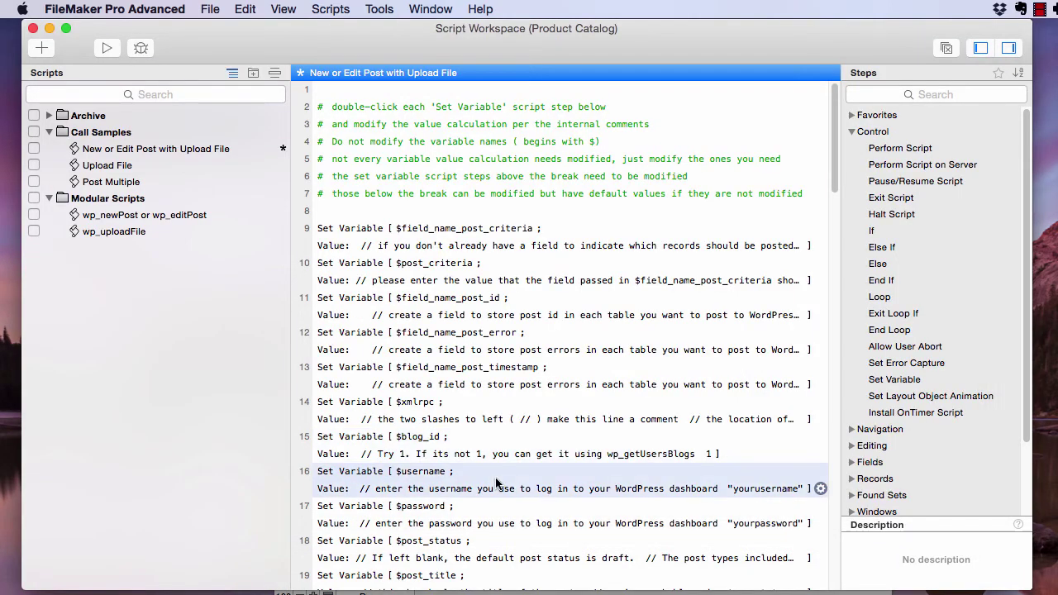
Review the $username calculation and close it unchanged.
double_click(496, 483)
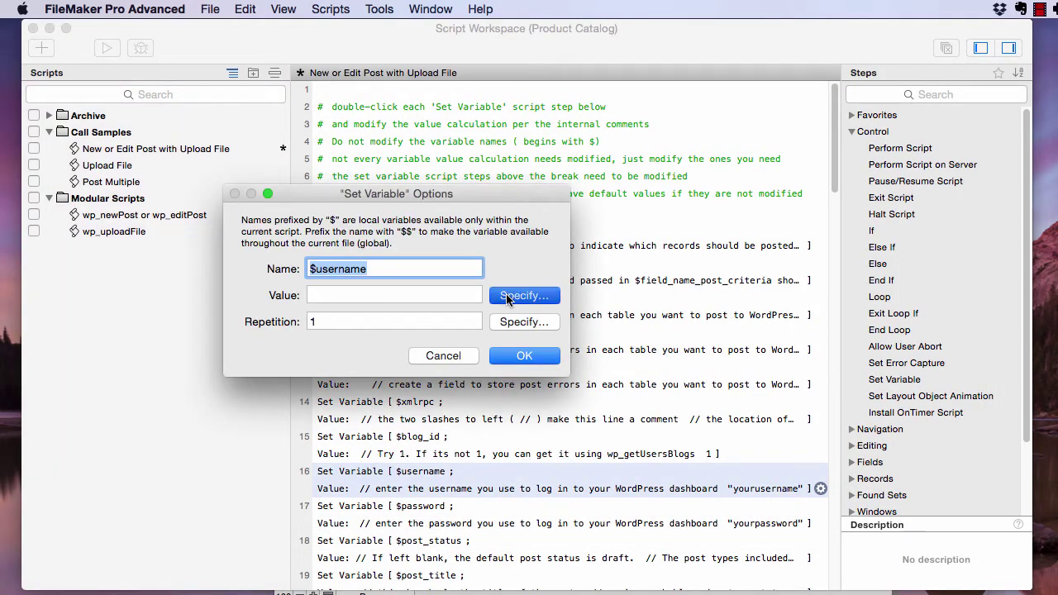
click(501, 296)
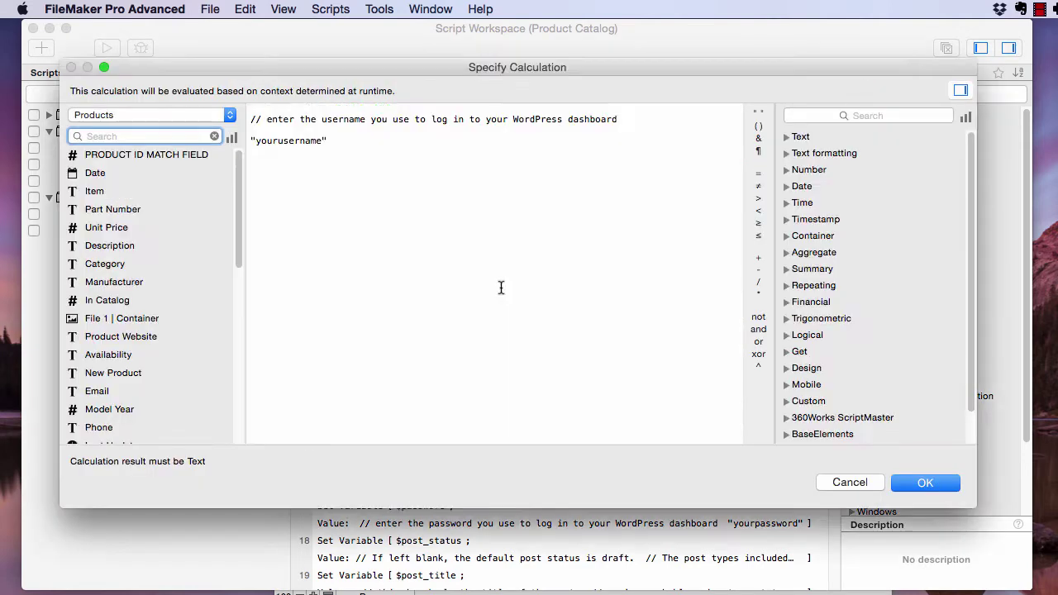
click(844, 482)
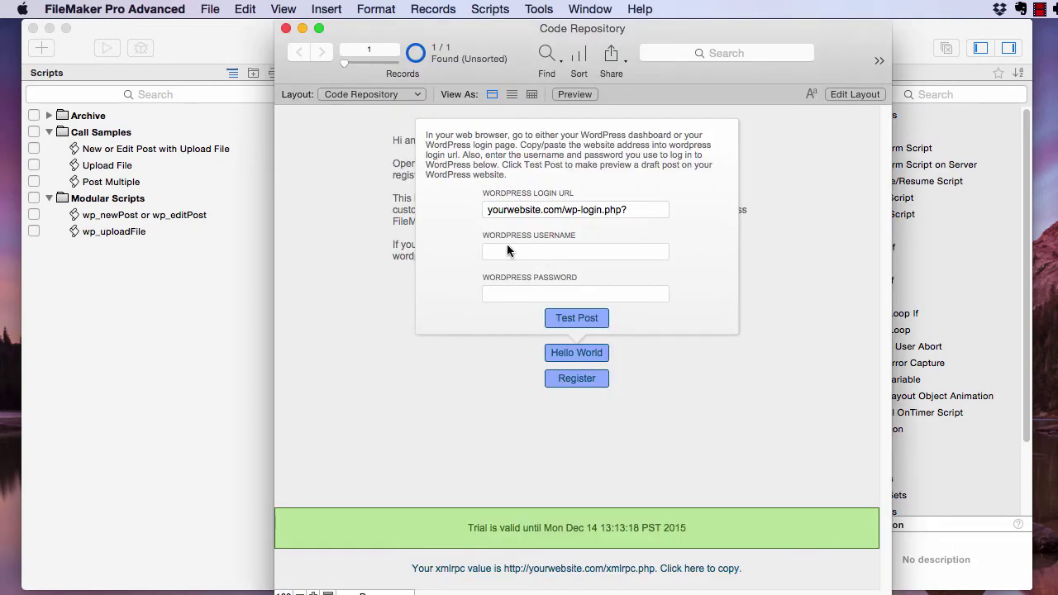
click(233, 297)
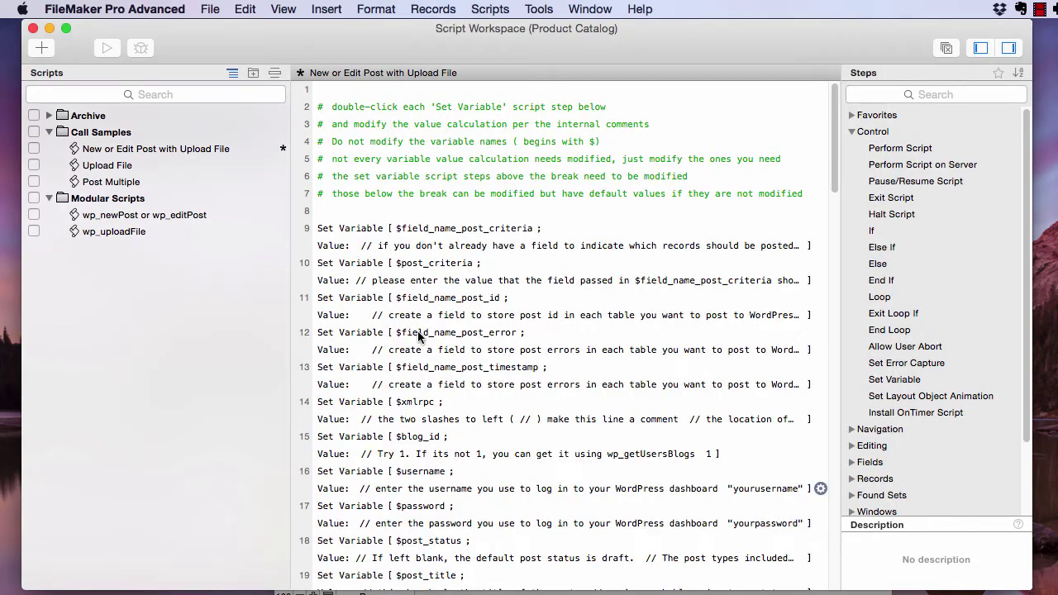
double_click(480, 484)
click(507, 300)
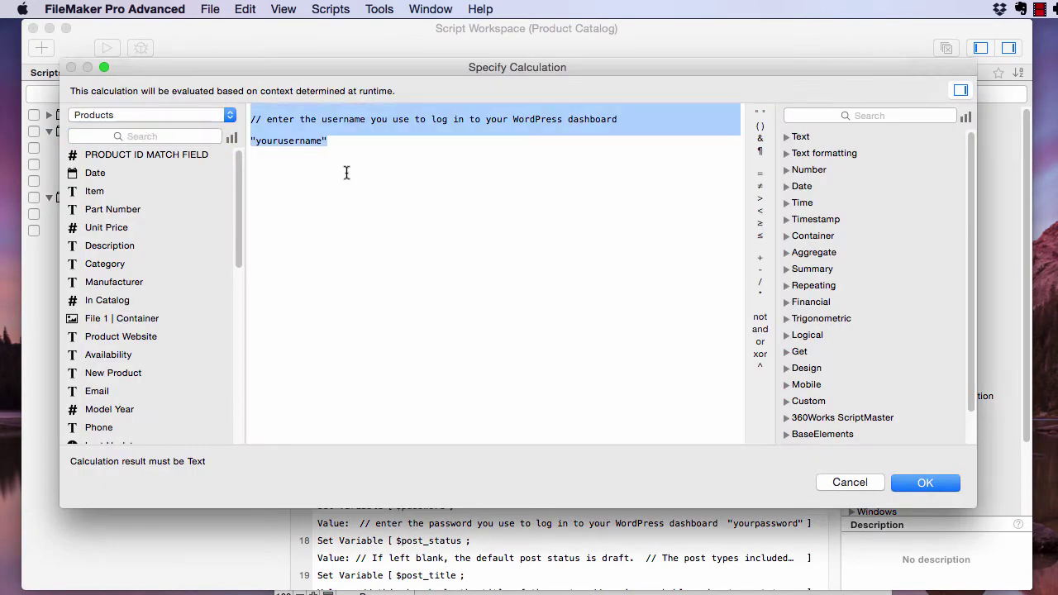
click(340, 146)
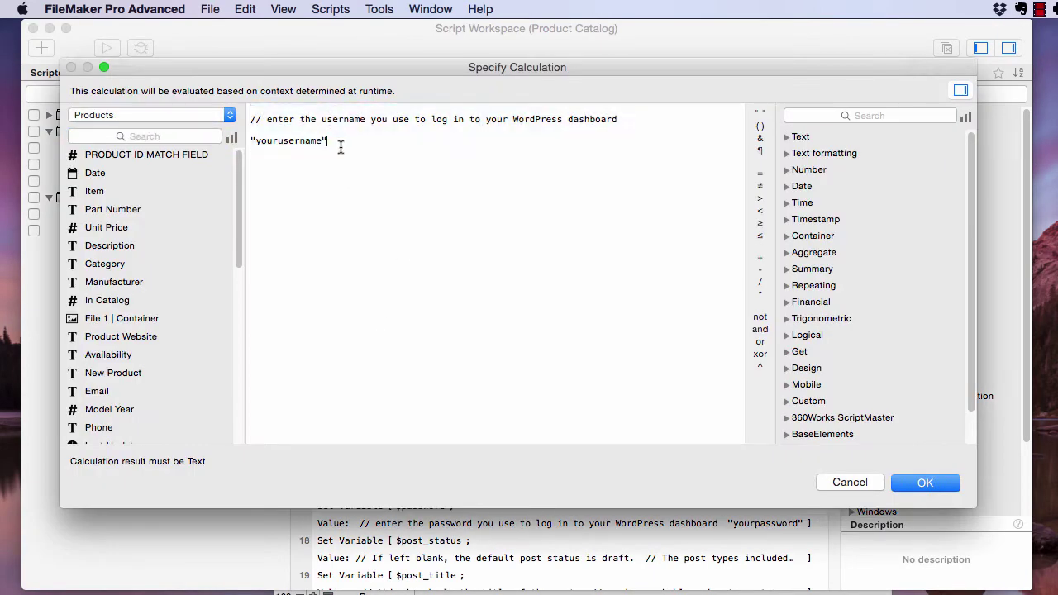
click(850, 481)
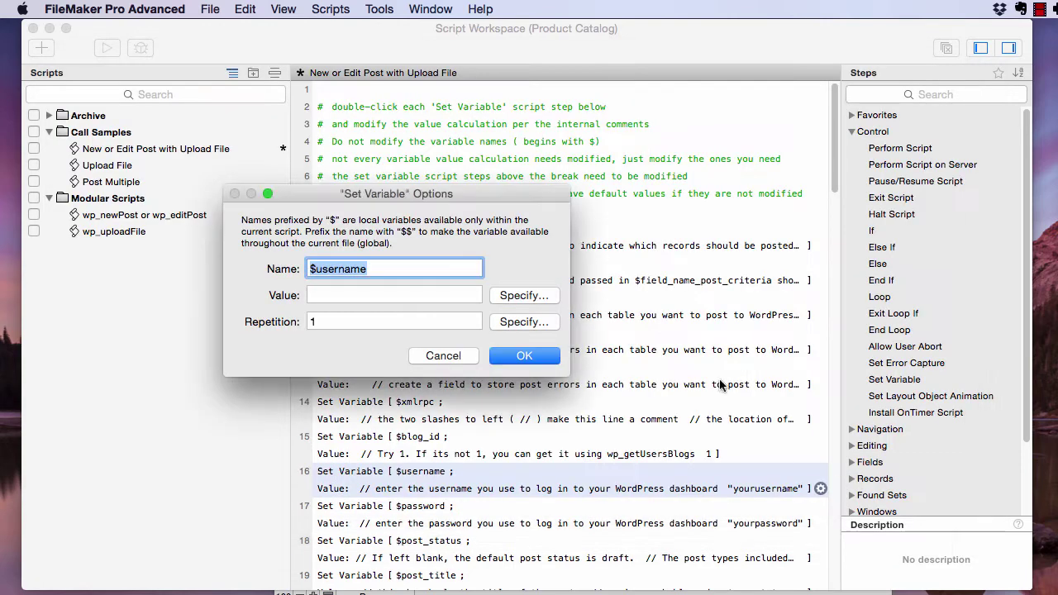
click(439, 357)
Review the $password calculation and close it unchanged.
double_click(480, 518)
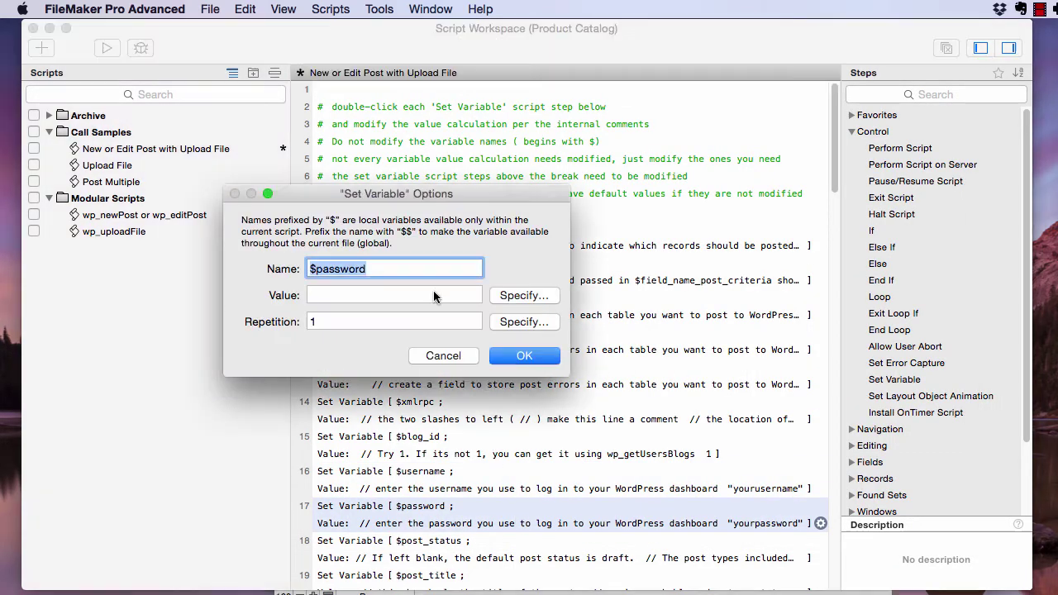
click(526, 301)
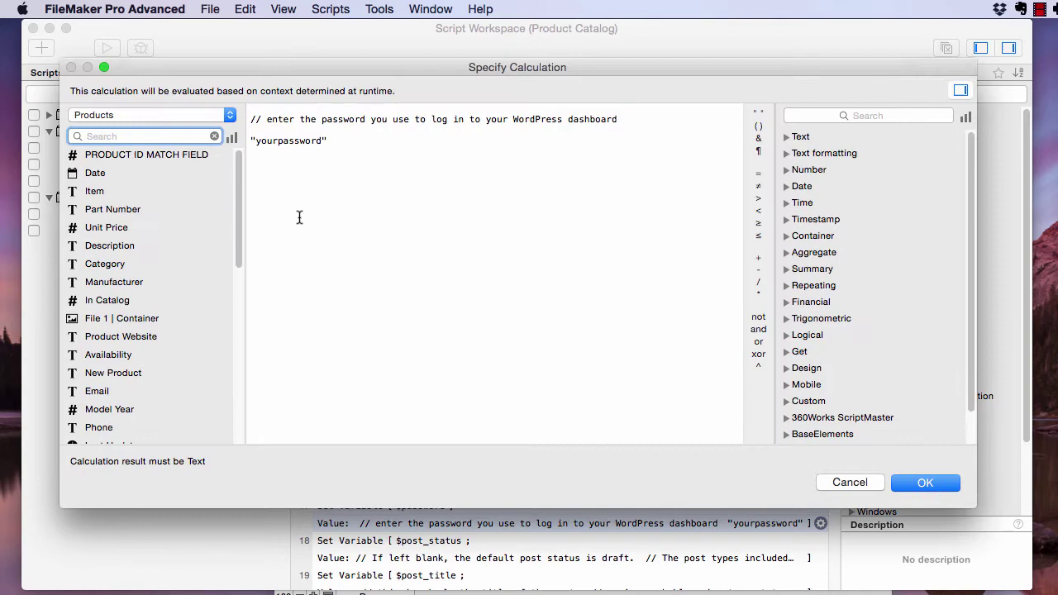
click(851, 482)
click(439, 356)
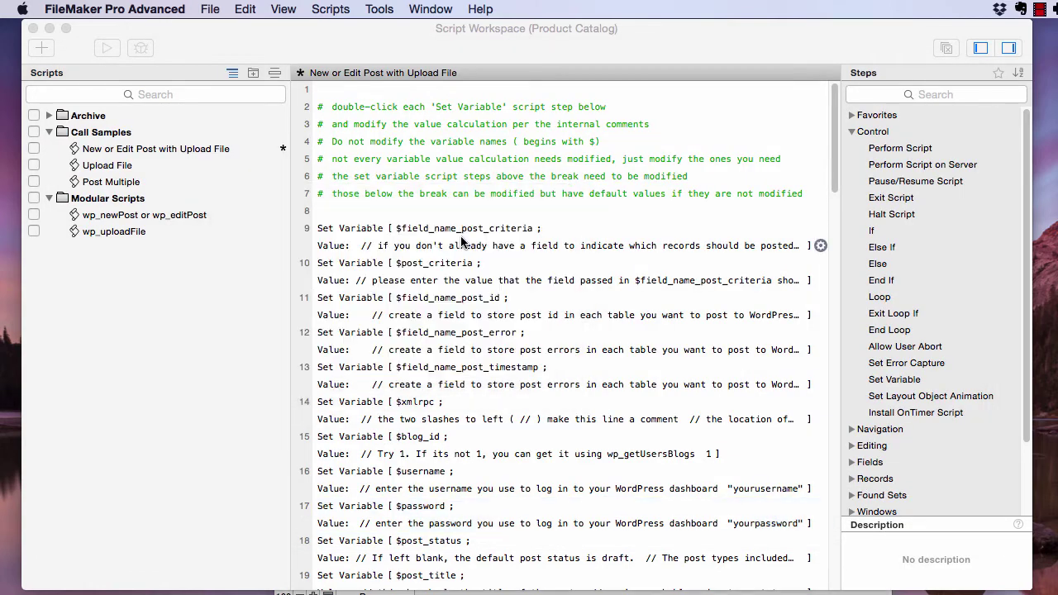
Review the $field_name_post_criteria value calculation and leave it unchanged.
double_click(463, 242)
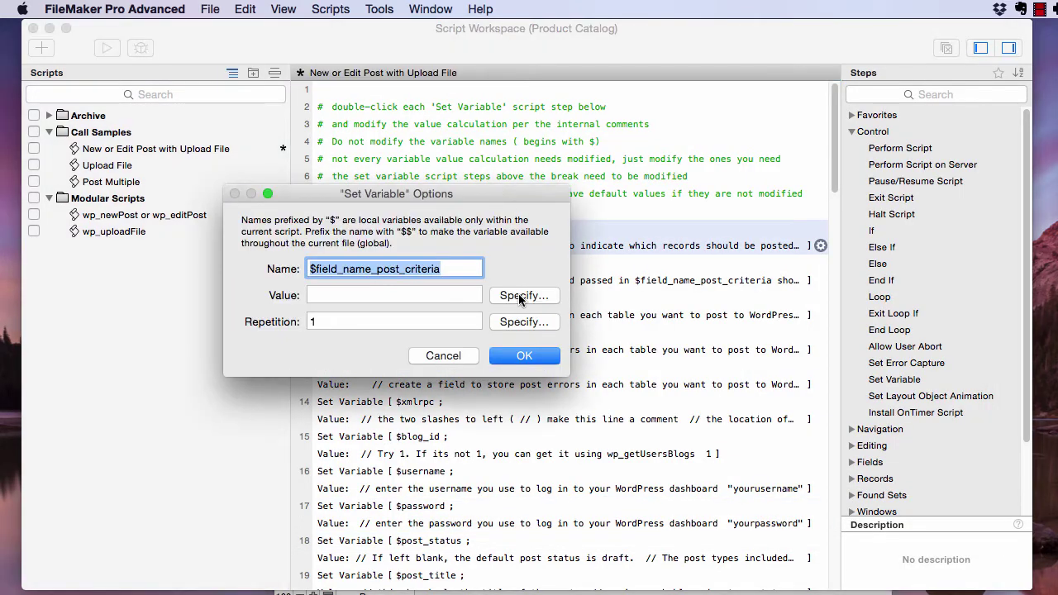
click(520, 298)
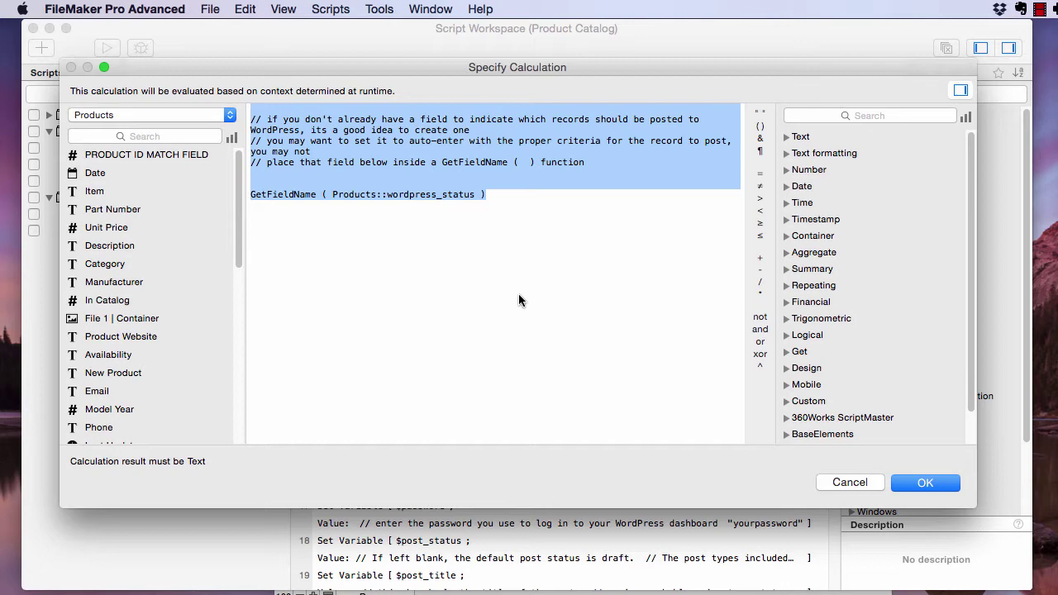
click(850, 482)
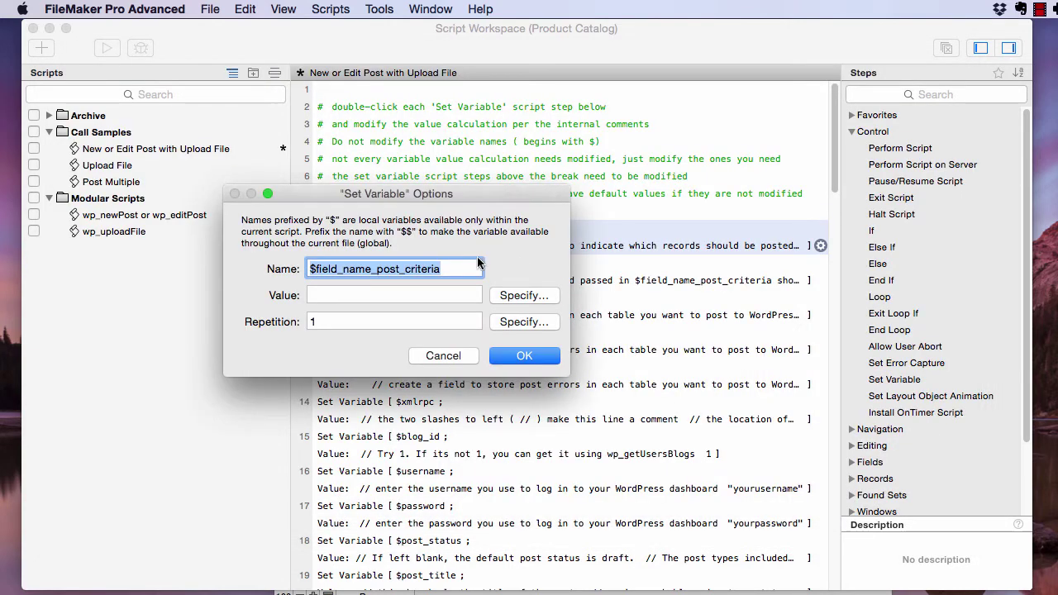
click(514, 298)
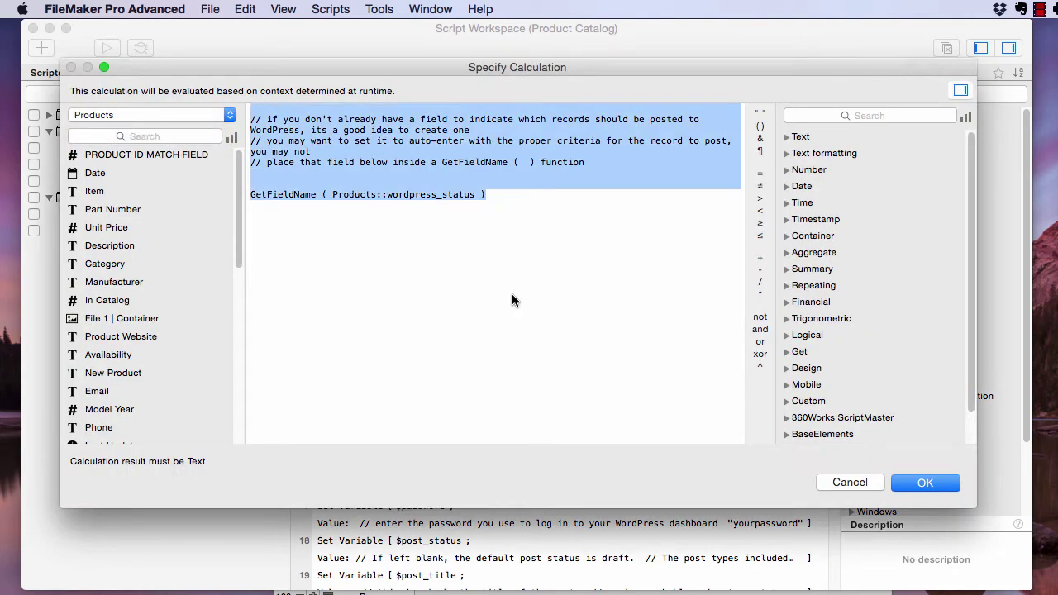
key(Escape)
key(Escape)
Review the $post_criteria calculation, which holds "1", and close it unchanged.
key(Down)
key(Return)
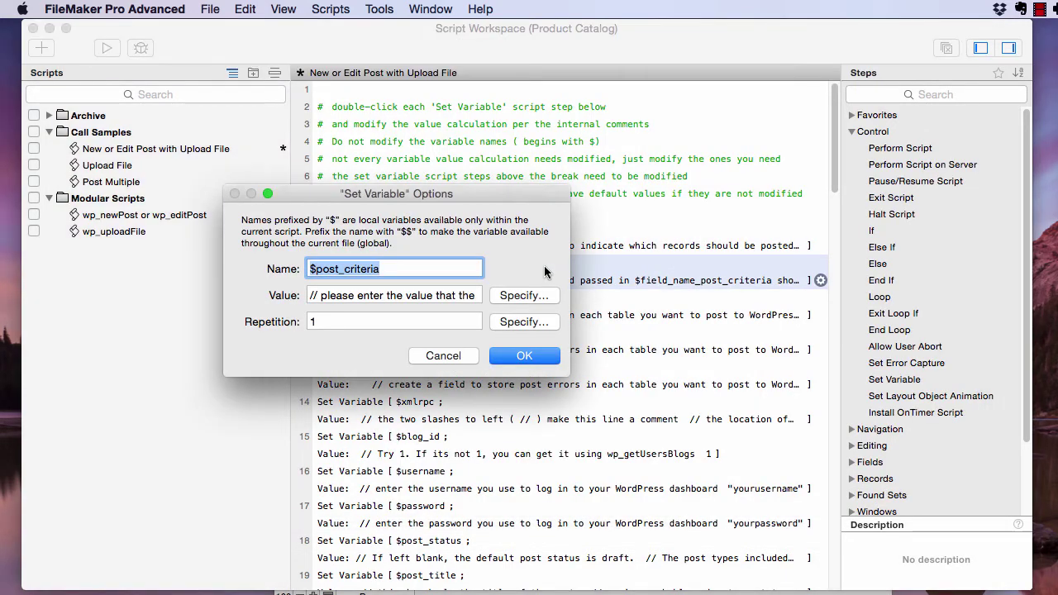
click(525, 298)
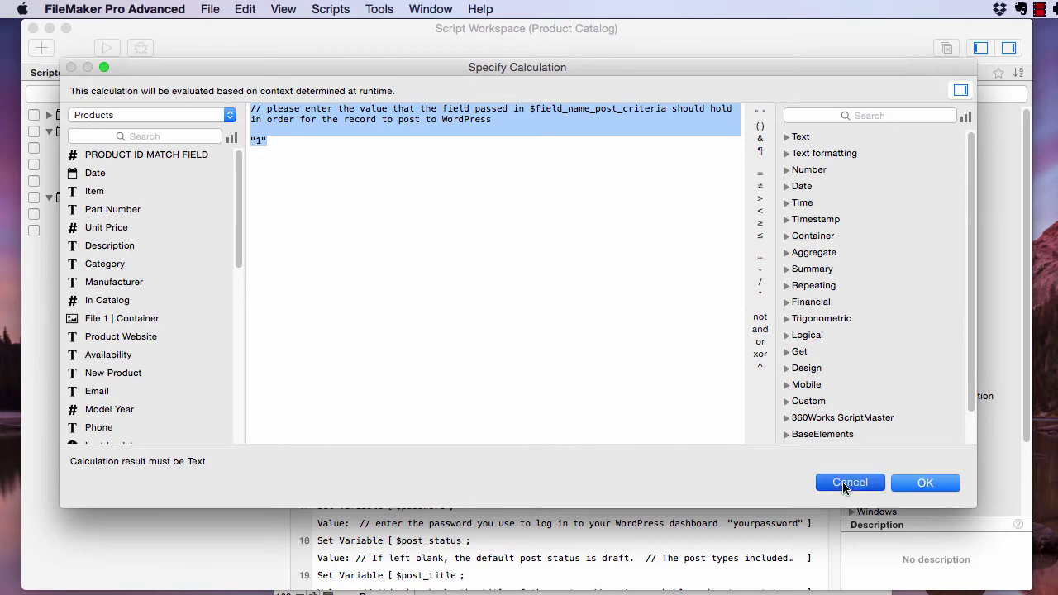
click(842, 482)
click(473, 353)
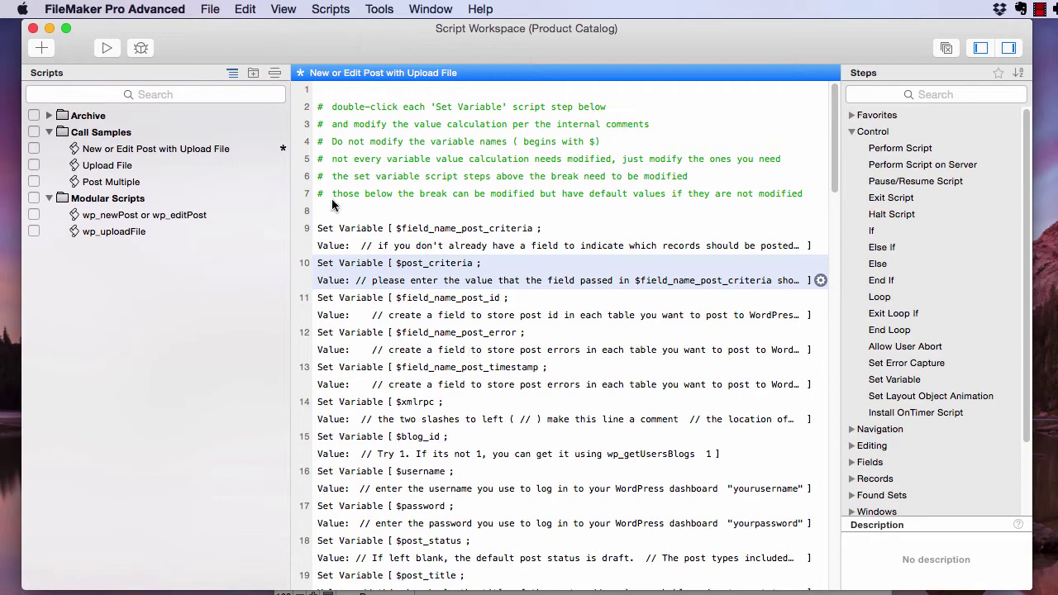
Switch the catalog to Layout mode and copy the New Product checkbox below Color.
click(50, 27)
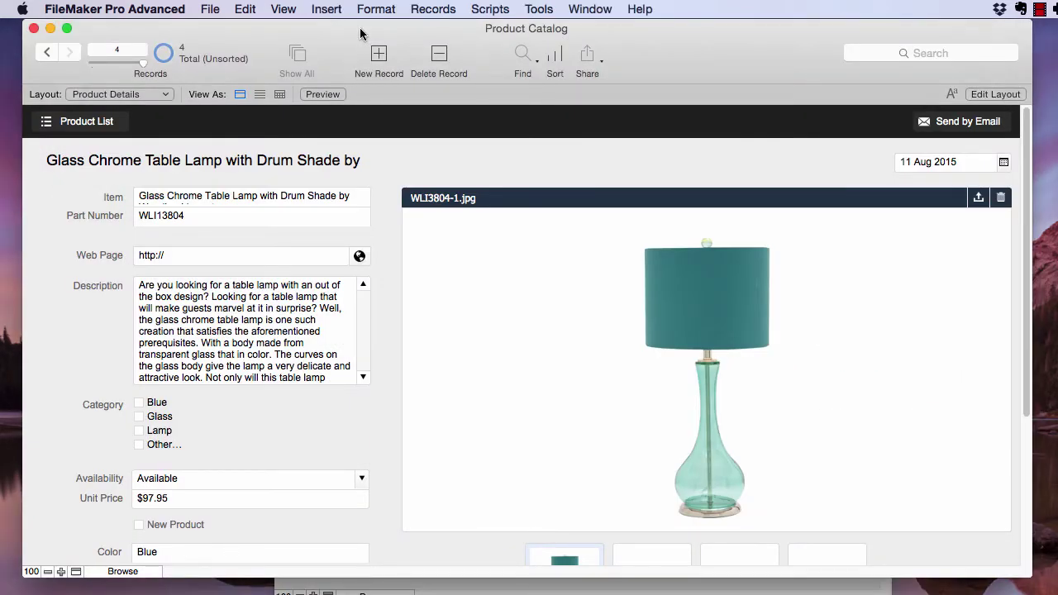
click(287, 9)
click(310, 121)
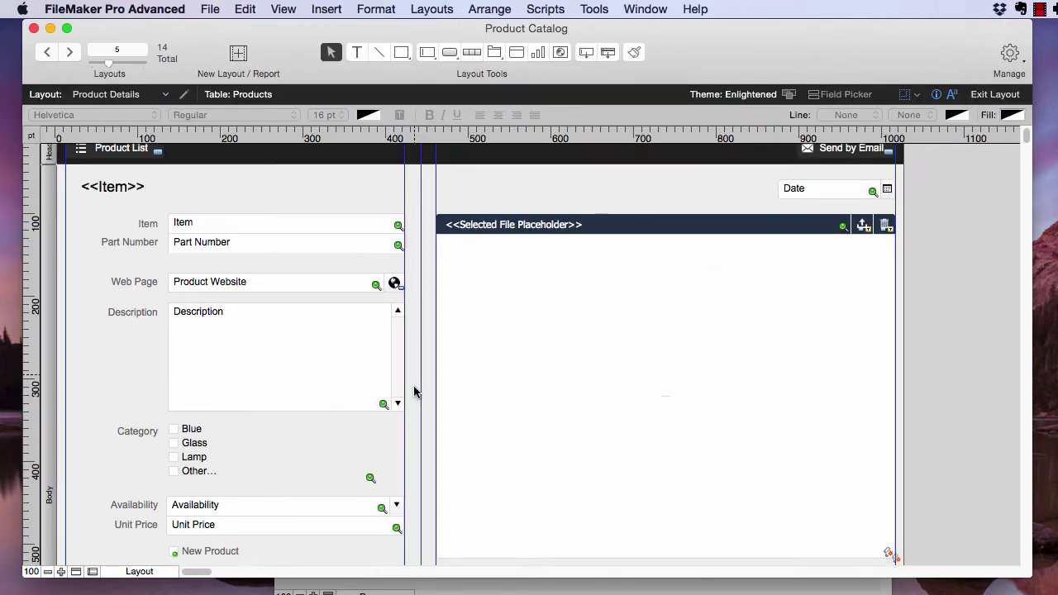
scroll(414, 392, down, 5)
click(195, 468)
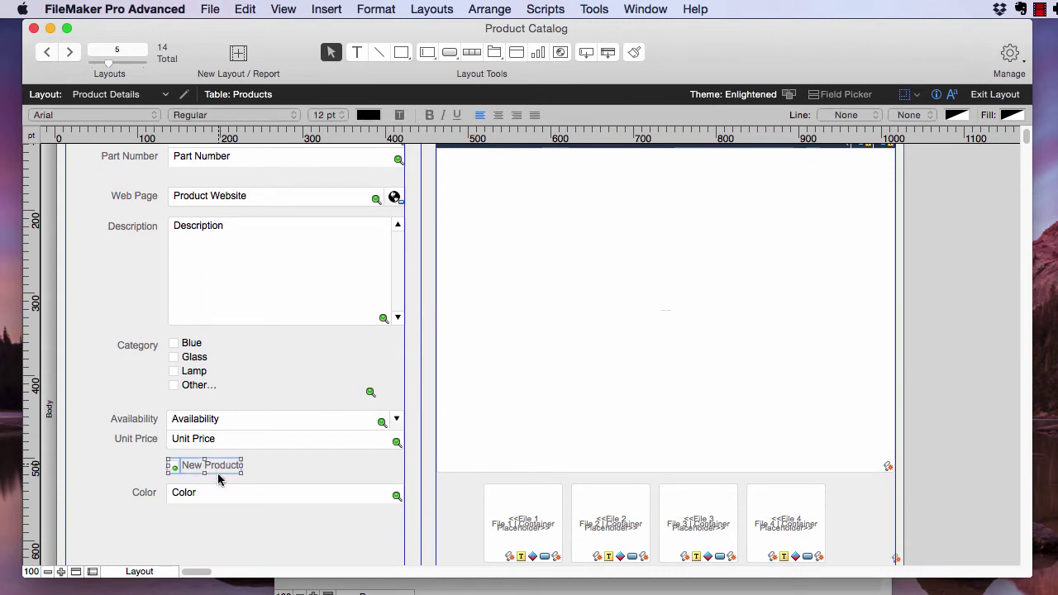
drag(219, 479, 208, 523)
Inspect the copied checkbox's field and Boolean value list without changing them.
click(271, 521)
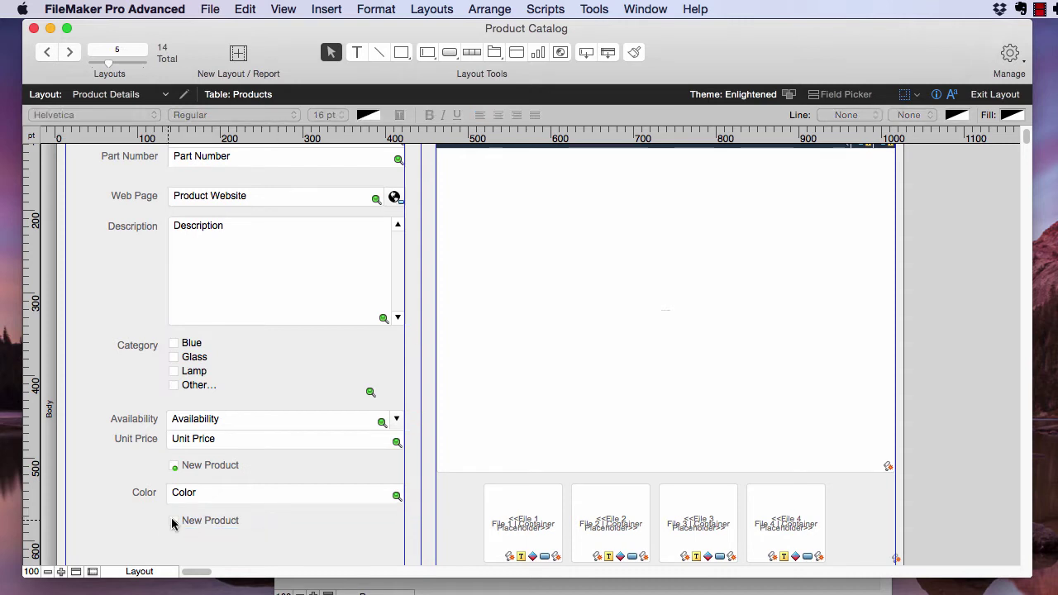
click(175, 521)
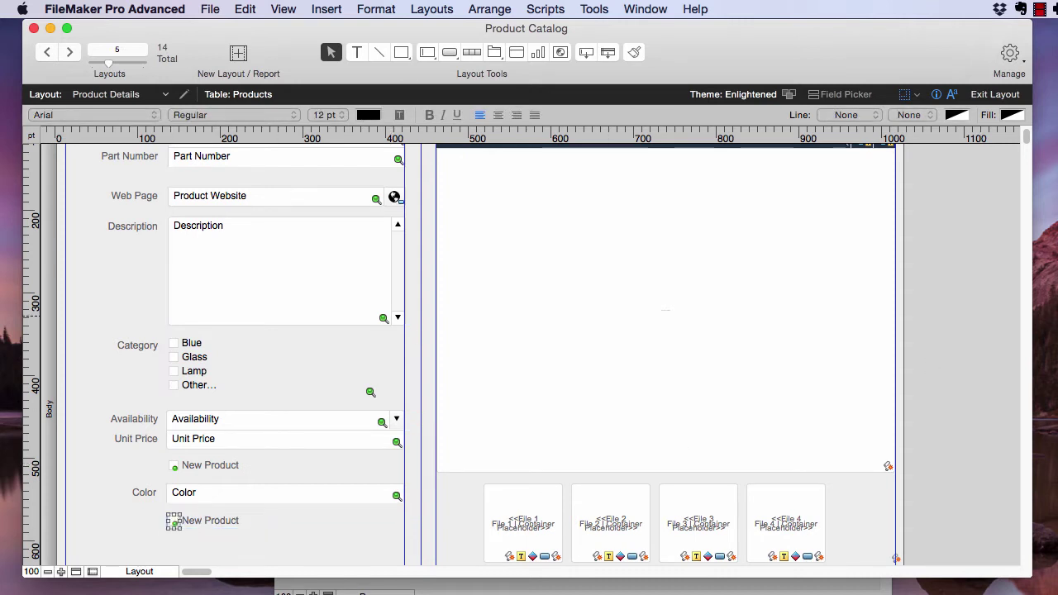
double_click(175, 521)
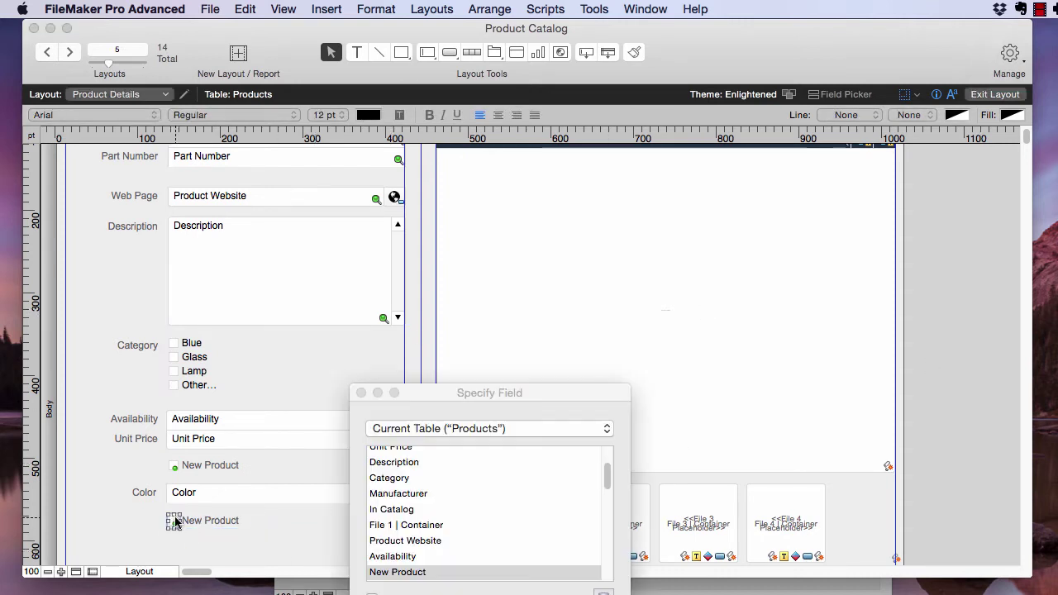
click(538, 571)
key(Return)
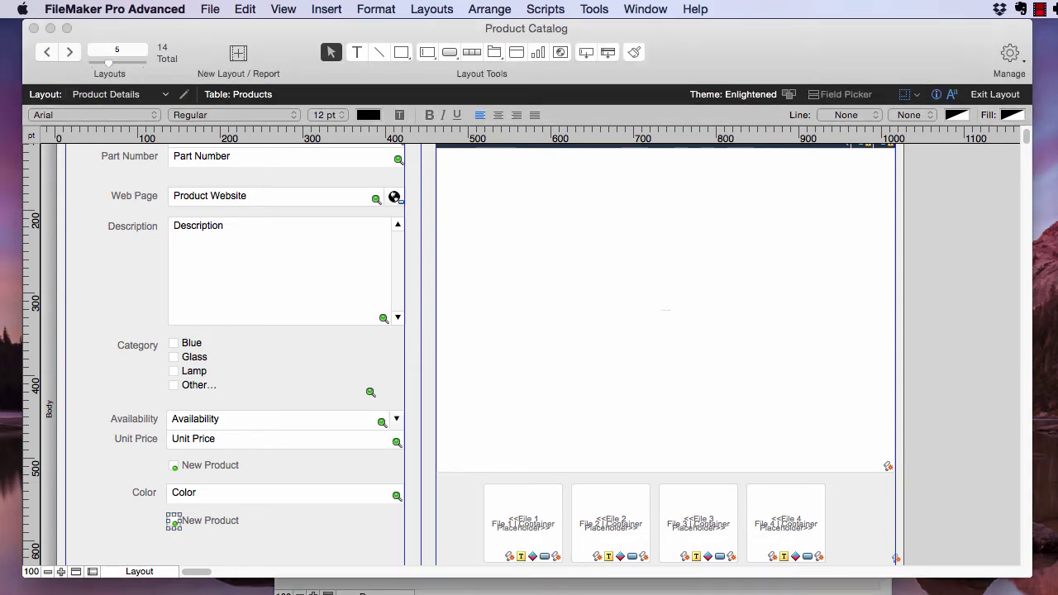
click(247, 175)
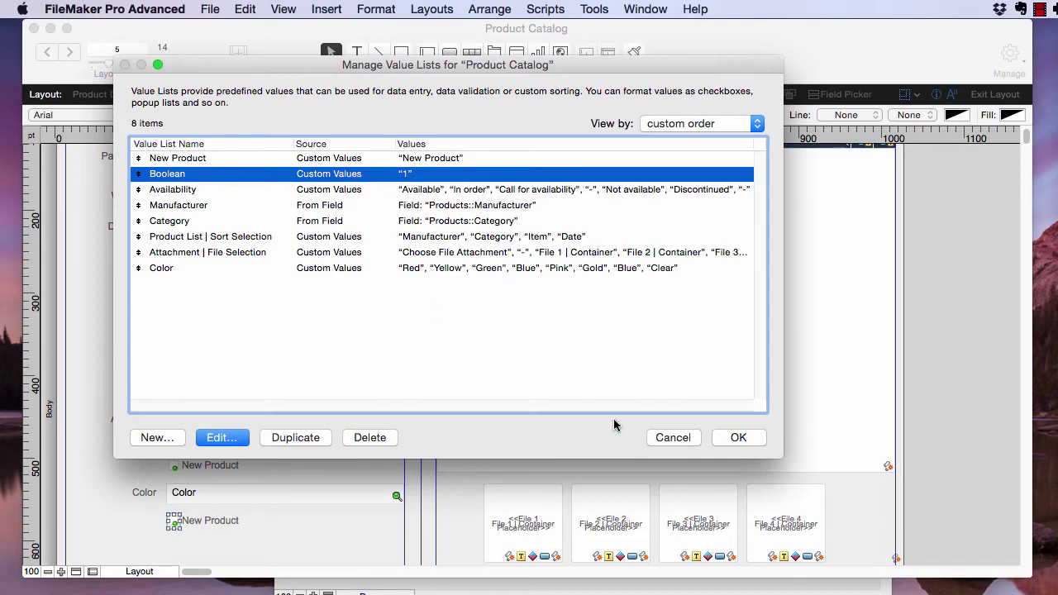
click(738, 437)
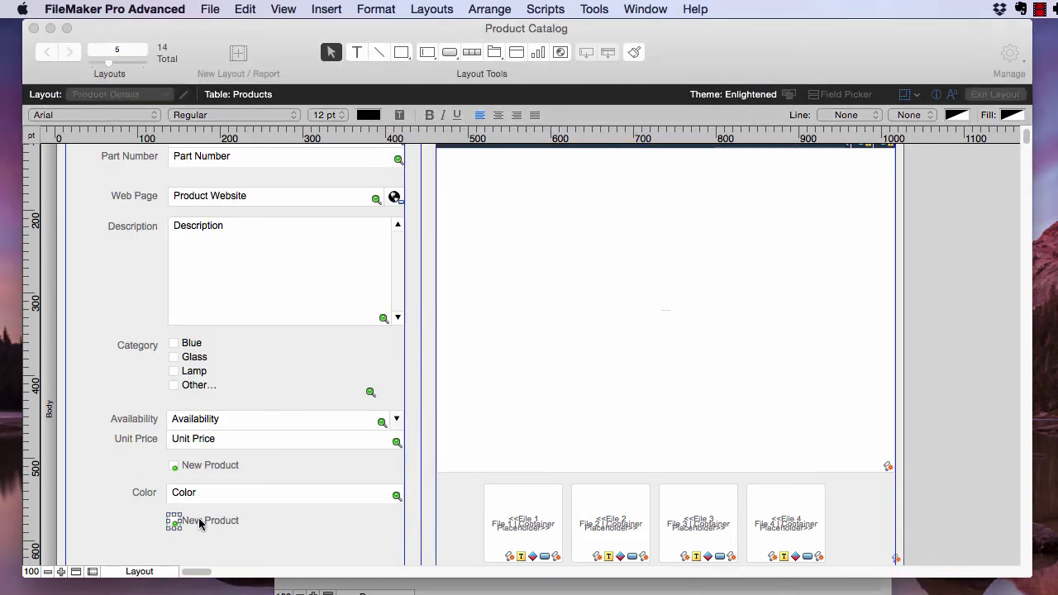
Relabel the copied checkbox 'post to wordpress?'.
click(357, 52)
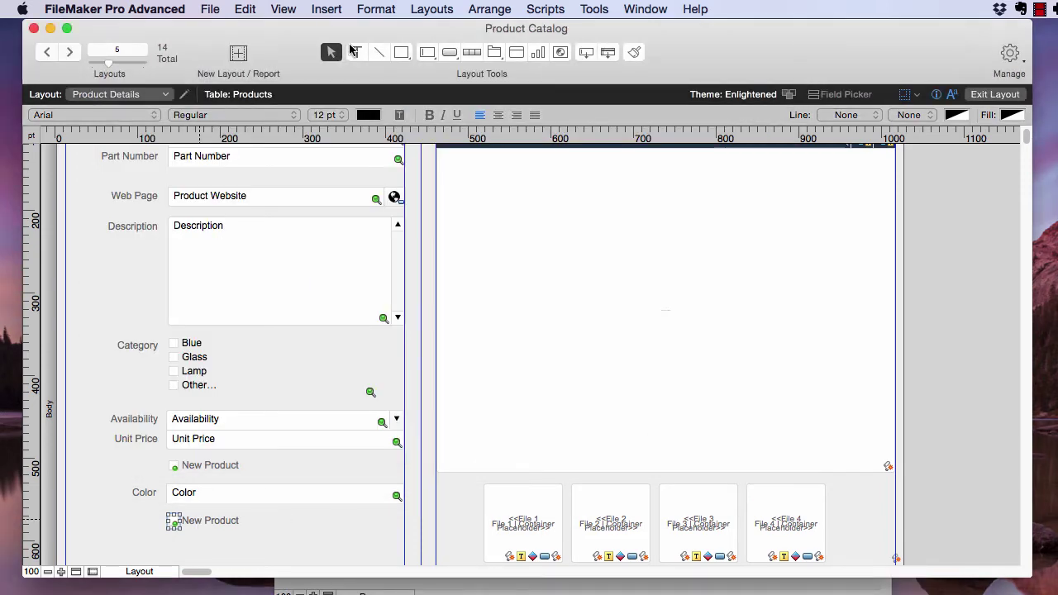
click(225, 522)
triple_click(224, 523)
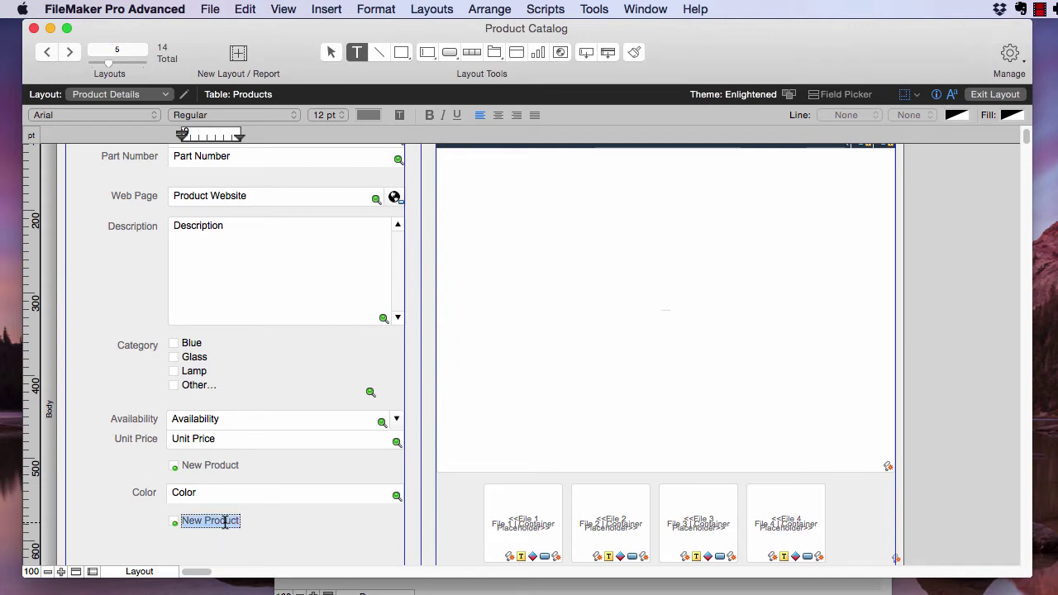
text(post to )
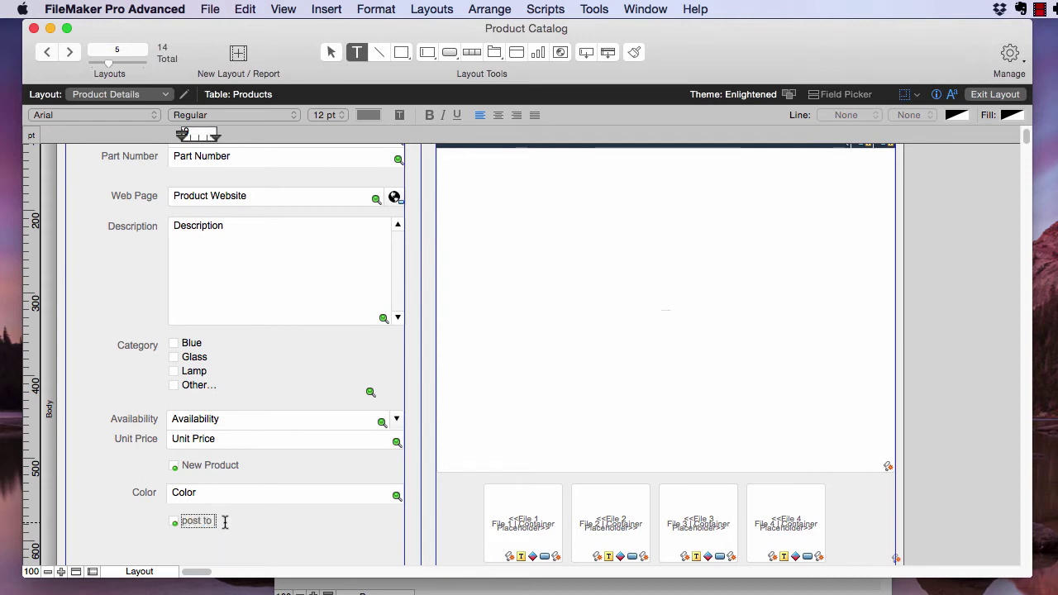
text(wordpress?)
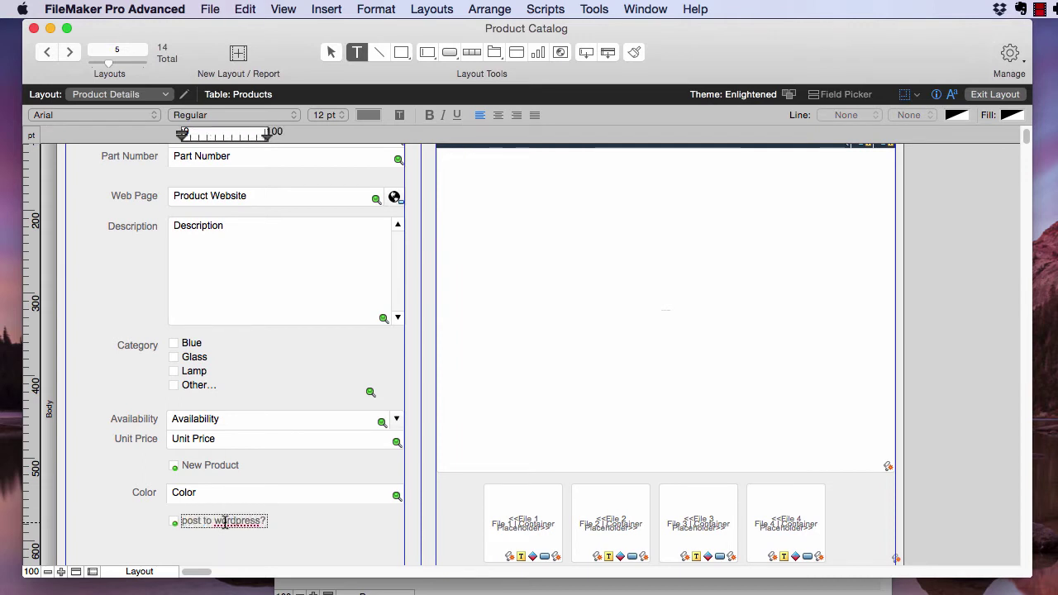
key(Escape)
Link the checkbox to the wordpress_status field in the Inspector and return to Browse mode.
click(173, 523)
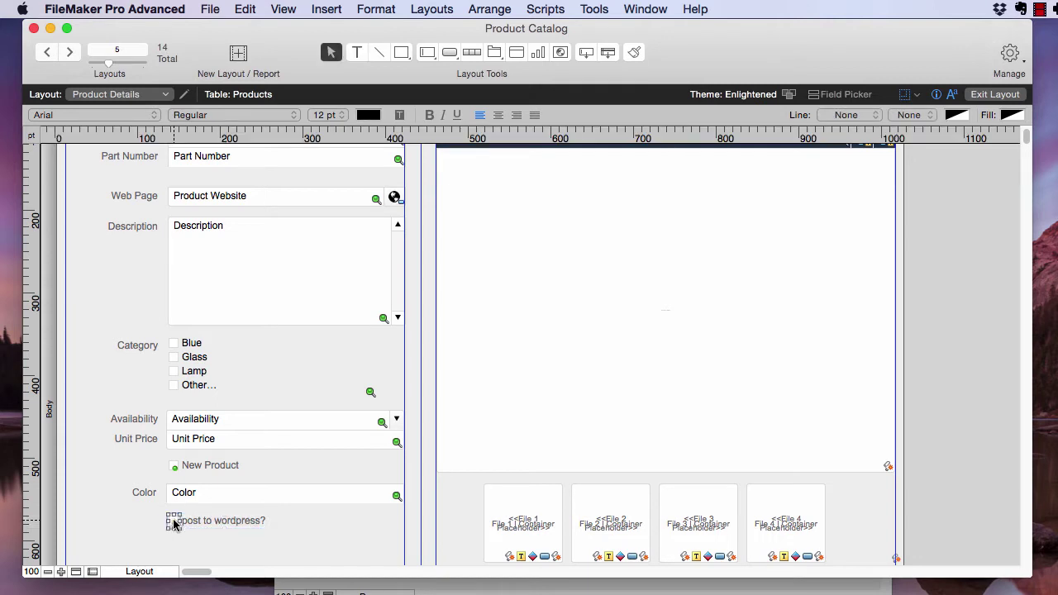
key(super+i)
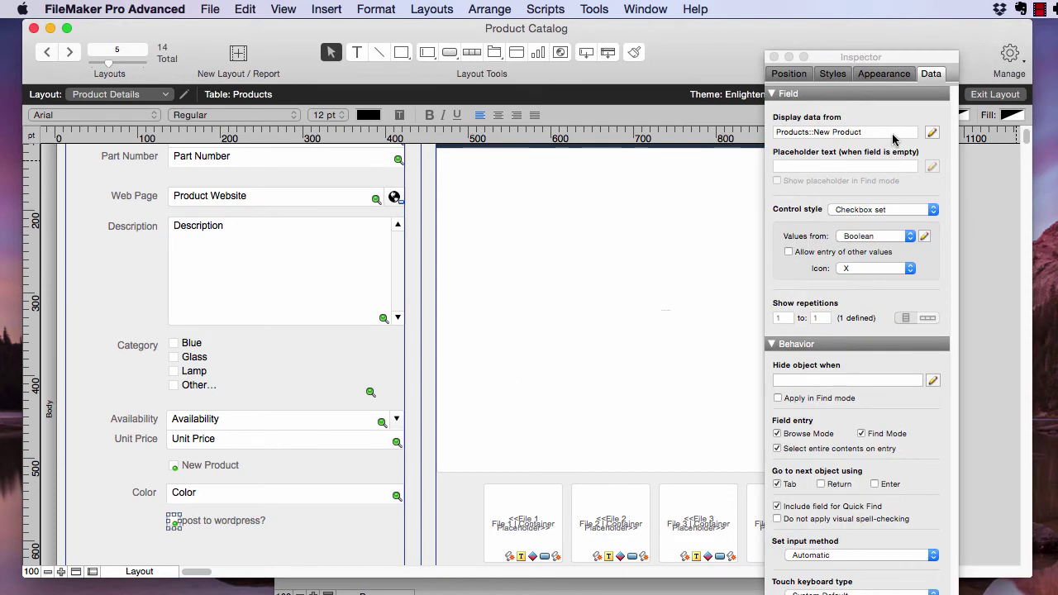
click(931, 133)
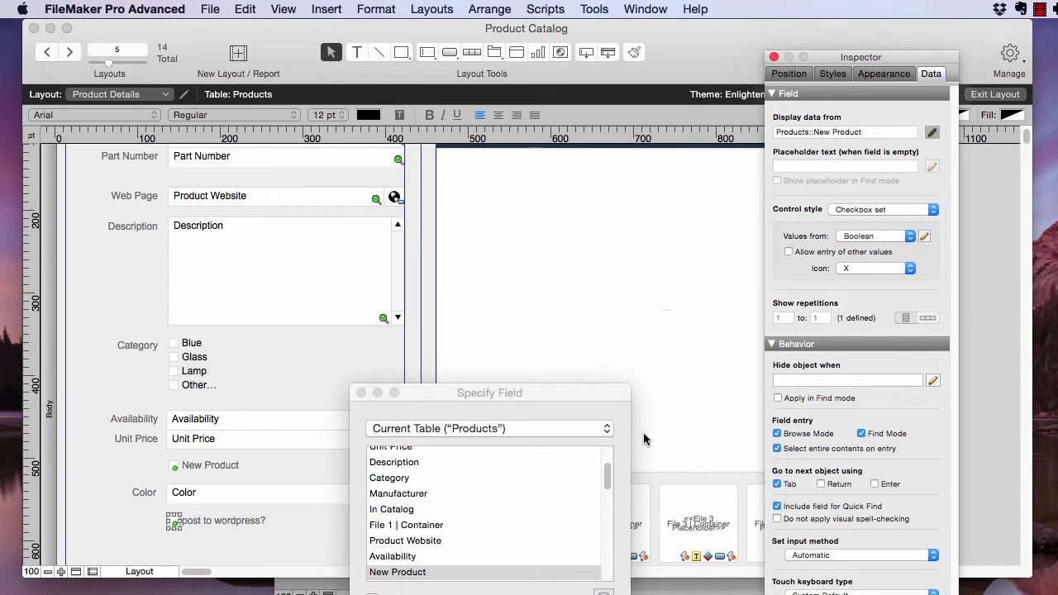
scroll(533, 495, down, 5)
double_click(426, 527)
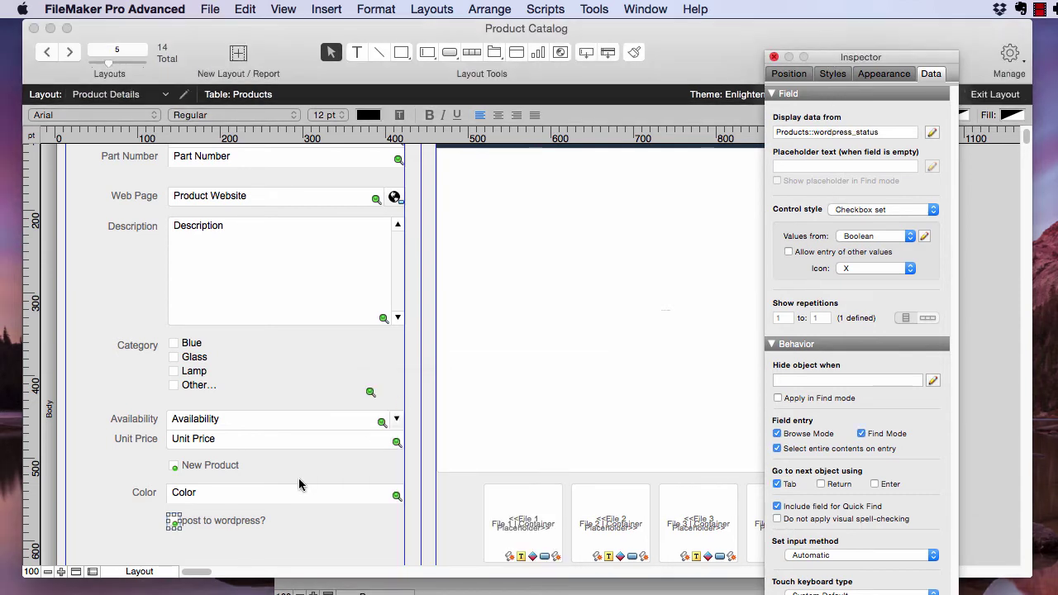
key(super+b)
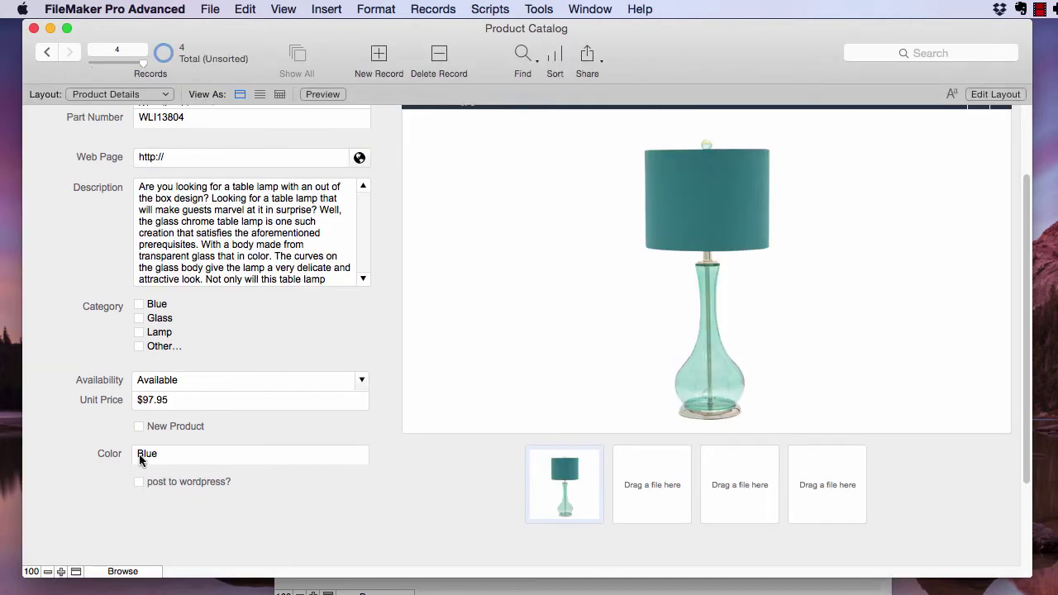
Set wordpress_status to 1 in all four product records with Replace Field Contents.
click(47, 53)
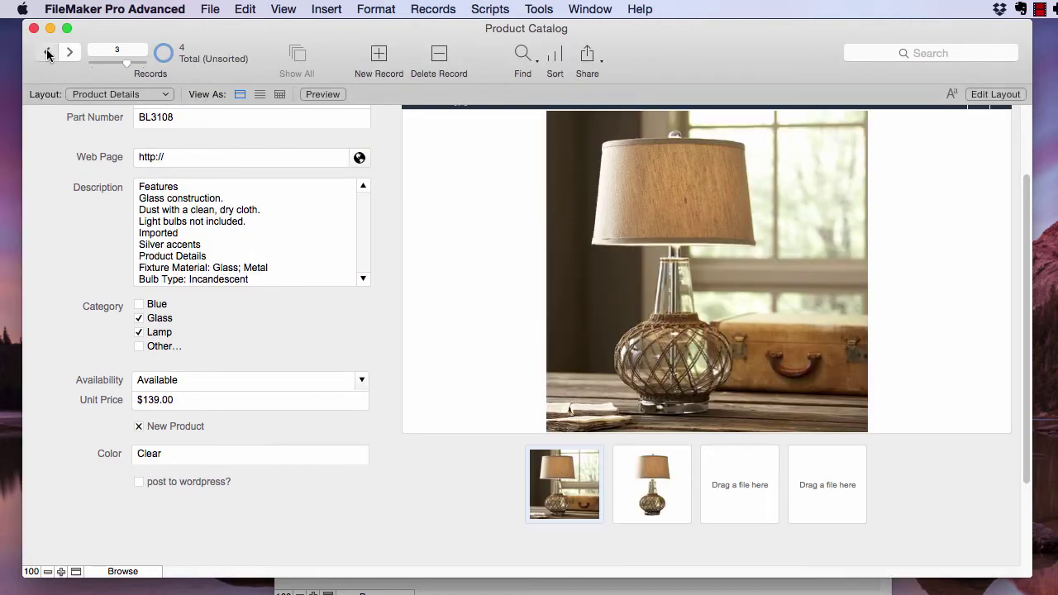
click(48, 54)
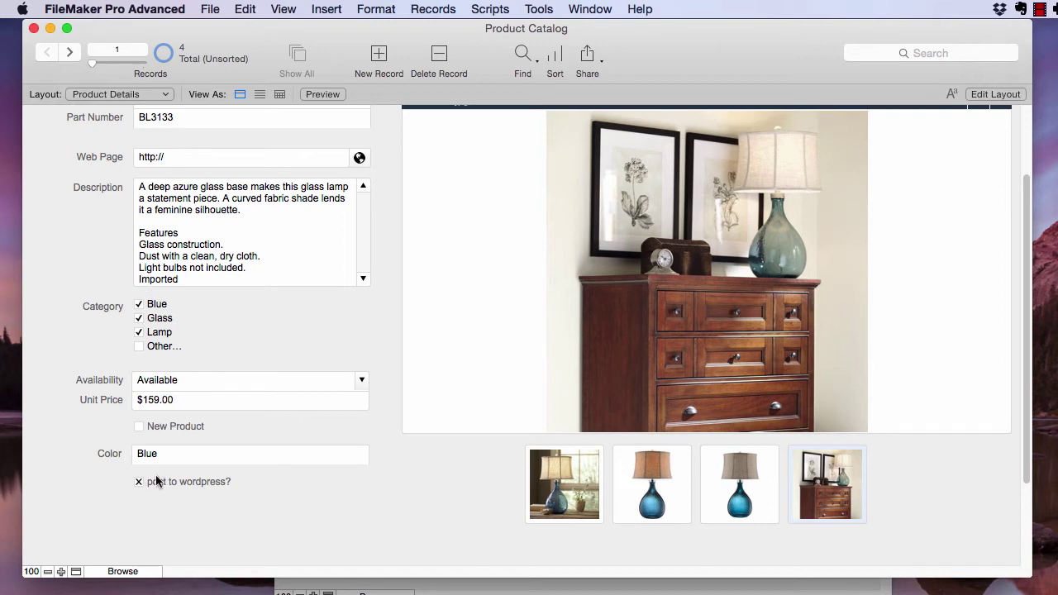
click(421, 6)
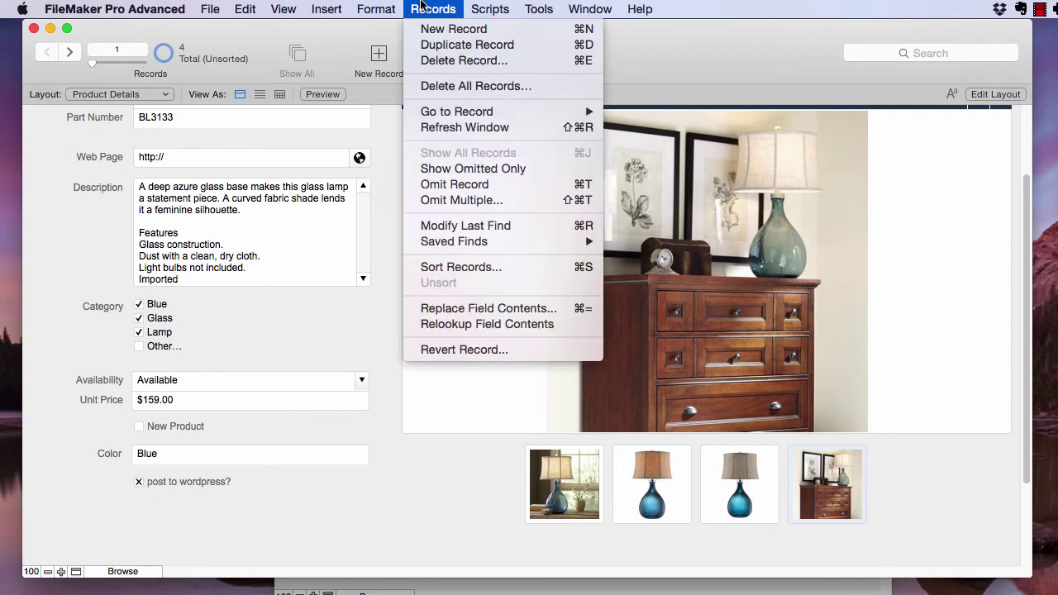
click(513, 309)
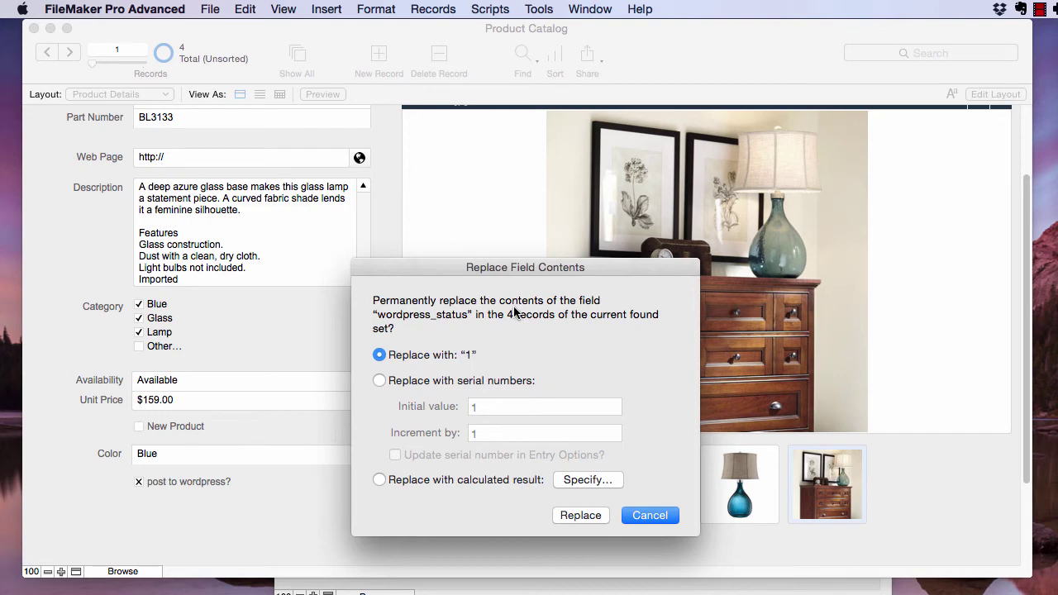
click(581, 516)
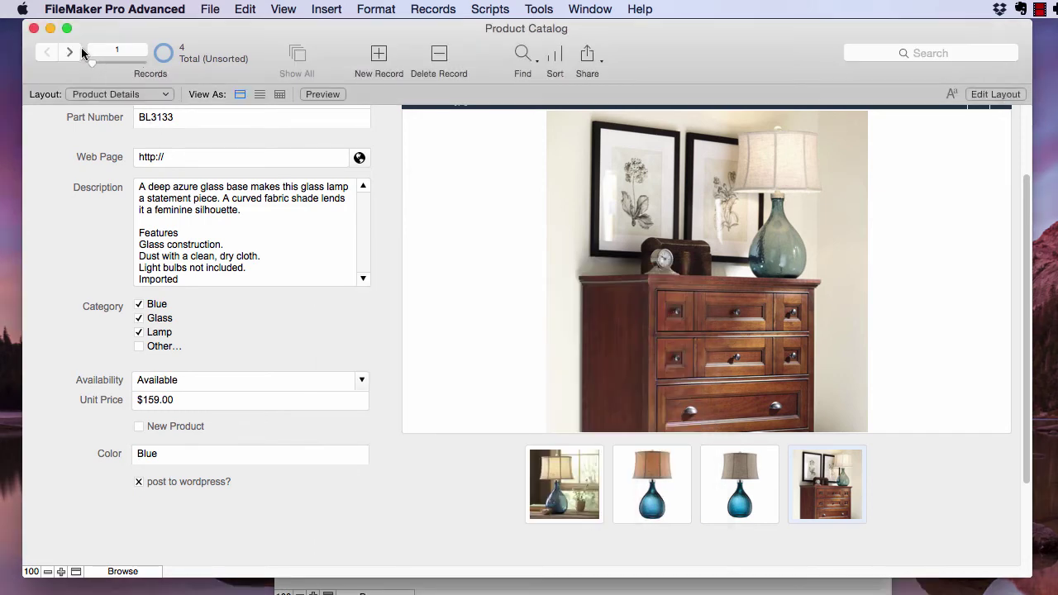
Check the checkbox across the product records, then return to Layout mode.
click(71, 52)
click(71, 52)
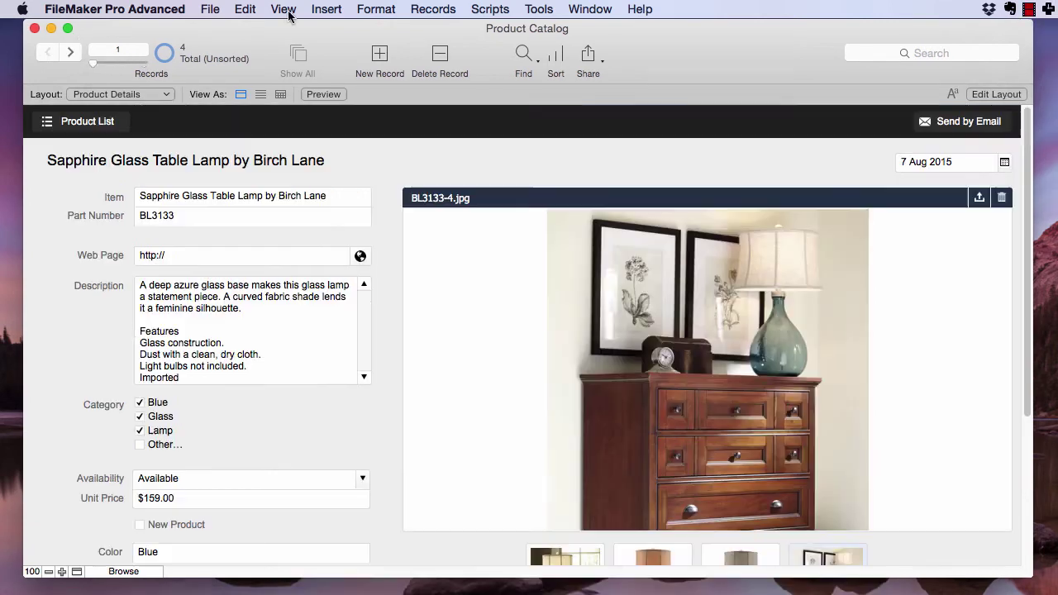
click(285, 9)
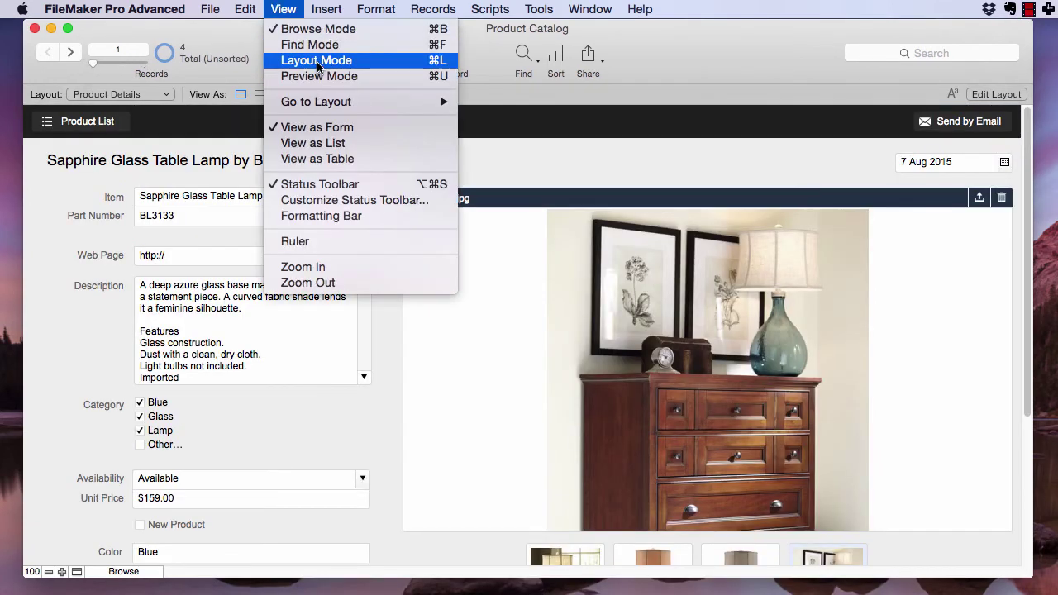
click(315, 58)
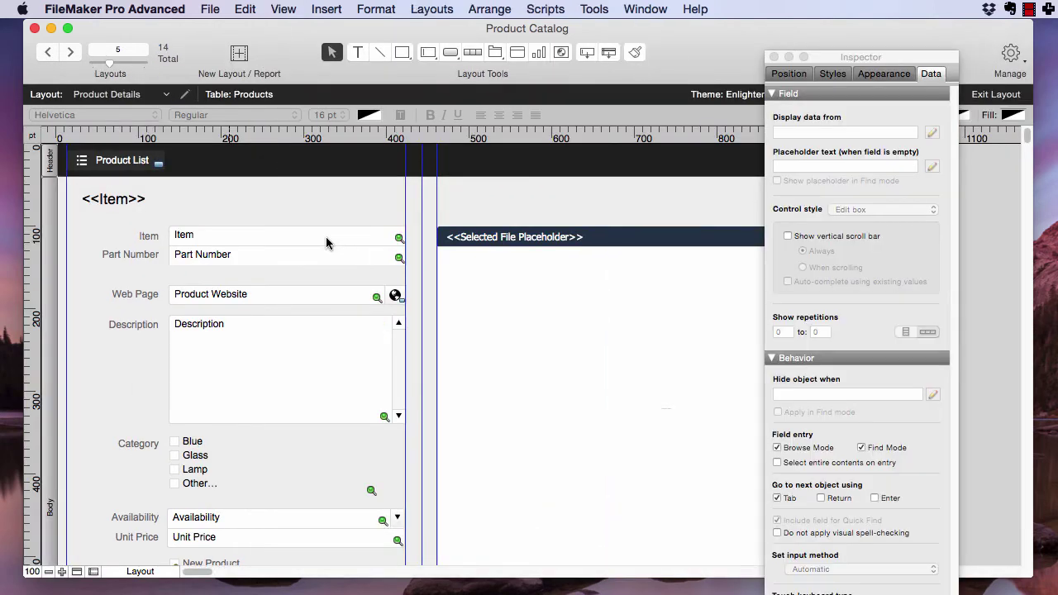
scroll(326, 240, down, 5)
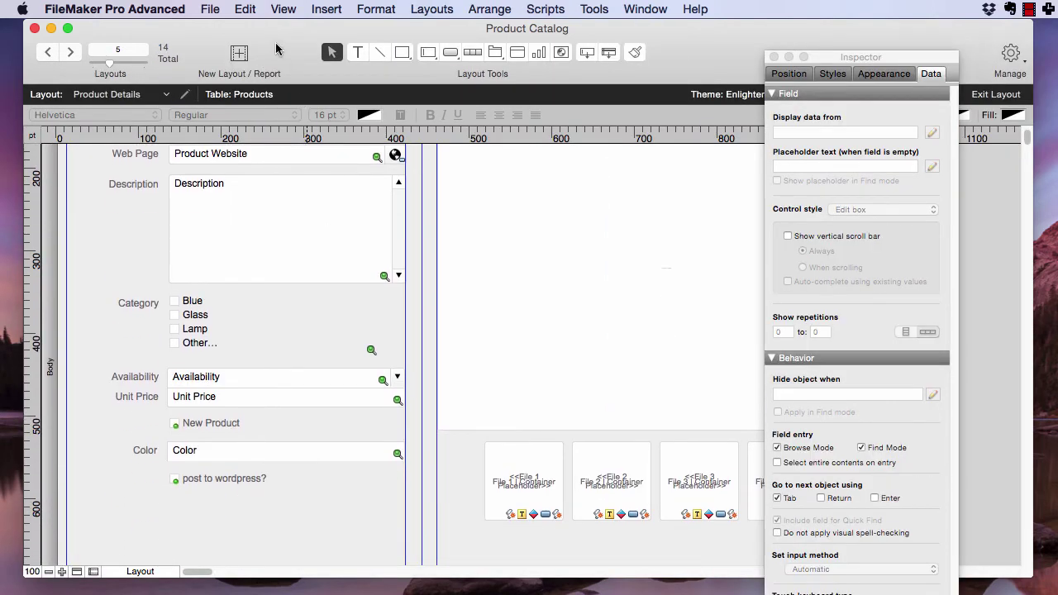
Place post_id, post_error and post_timestamp from the Field Picker below the wordpress checkbox.
click(285, 9)
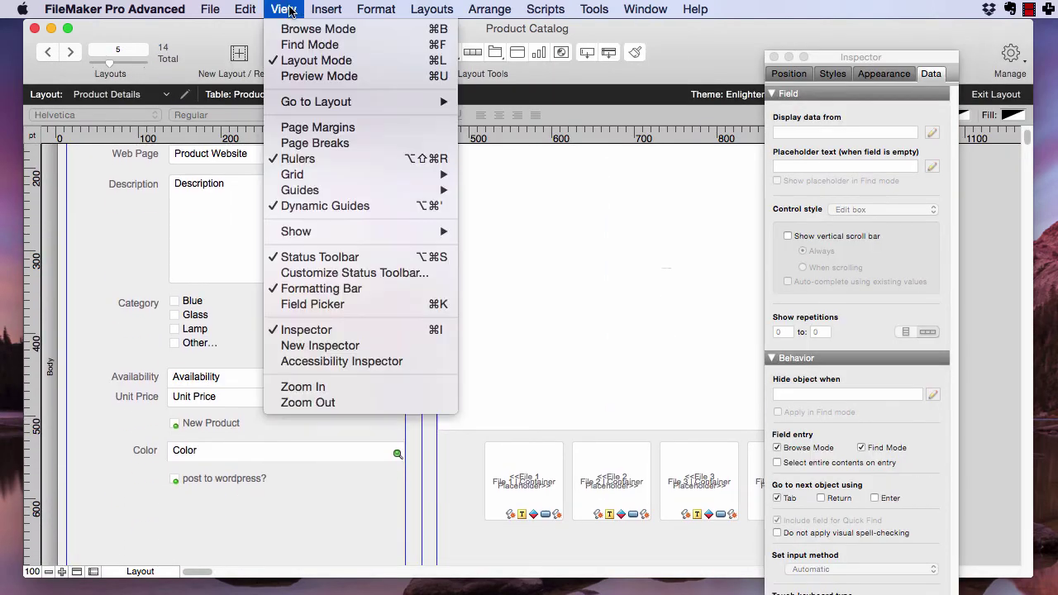
click(331, 303)
scroll(668, 379, down, 3)
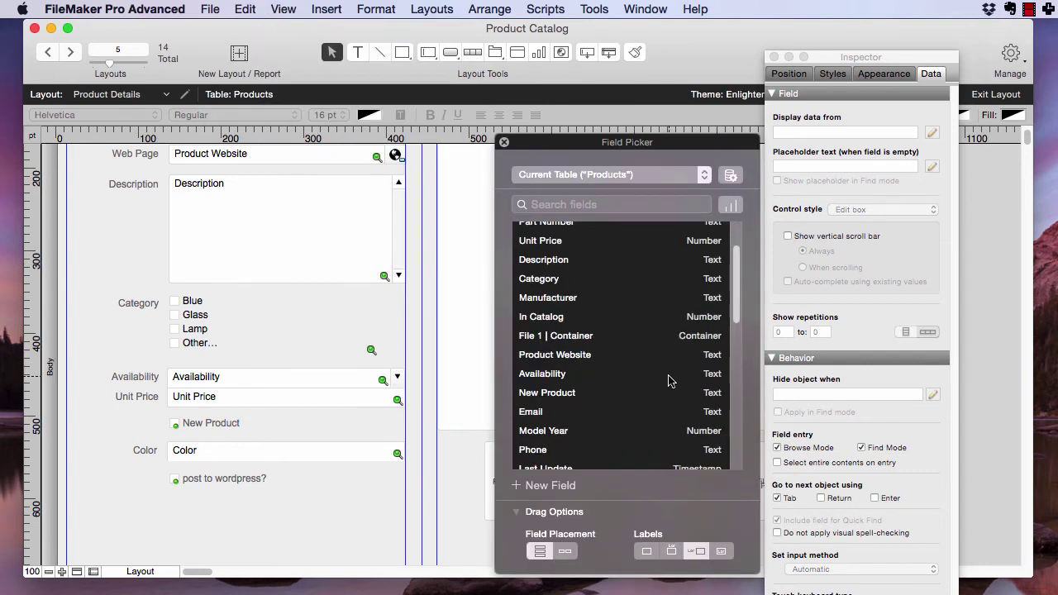
scroll(669, 380, down, 10)
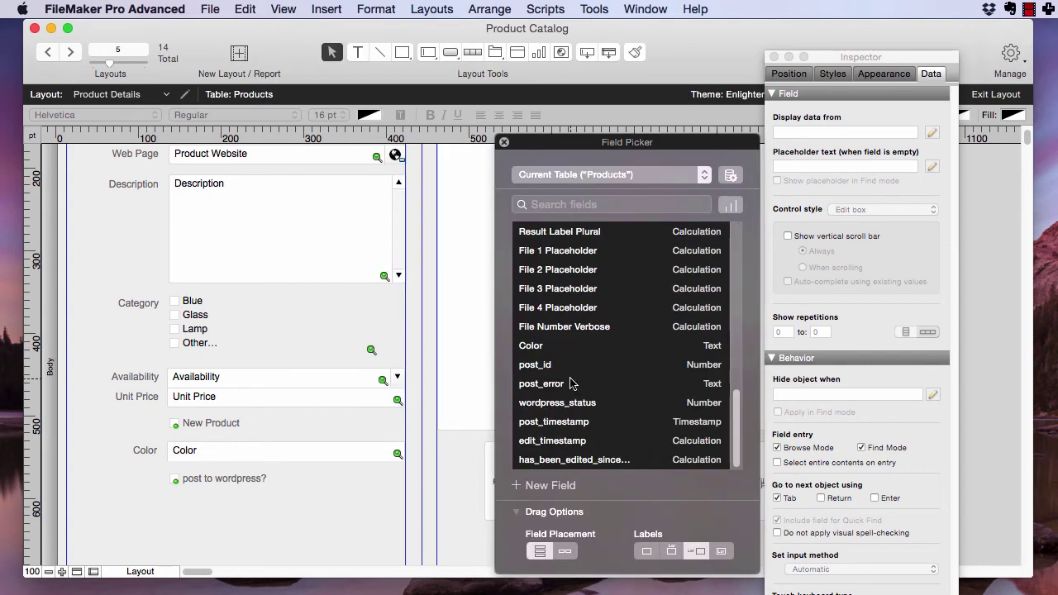
click(545, 365)
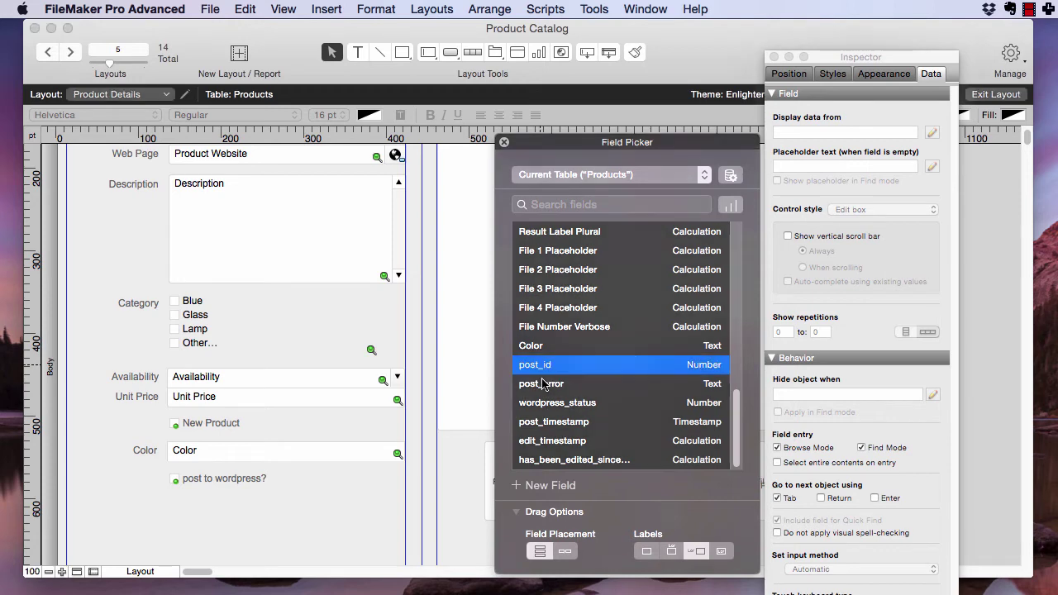
super+click(548, 383)
super+click(592, 422)
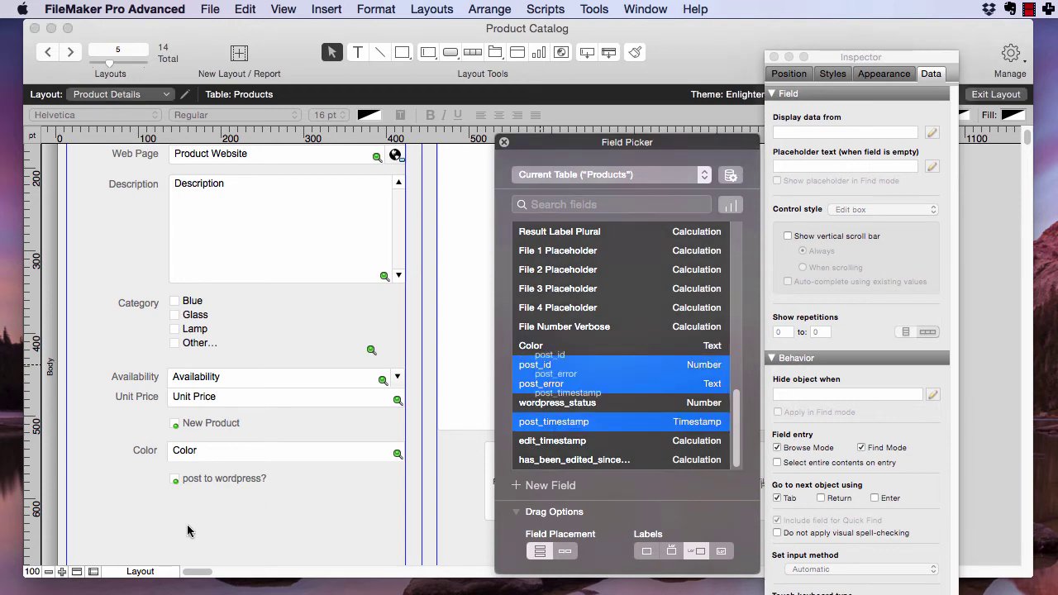
drag(192, 533, 189, 527)
click(283, 8)
Run the 'New or Edit Post with Upload File' script on the lamp record, producing post_id 764.
click(289, 29)
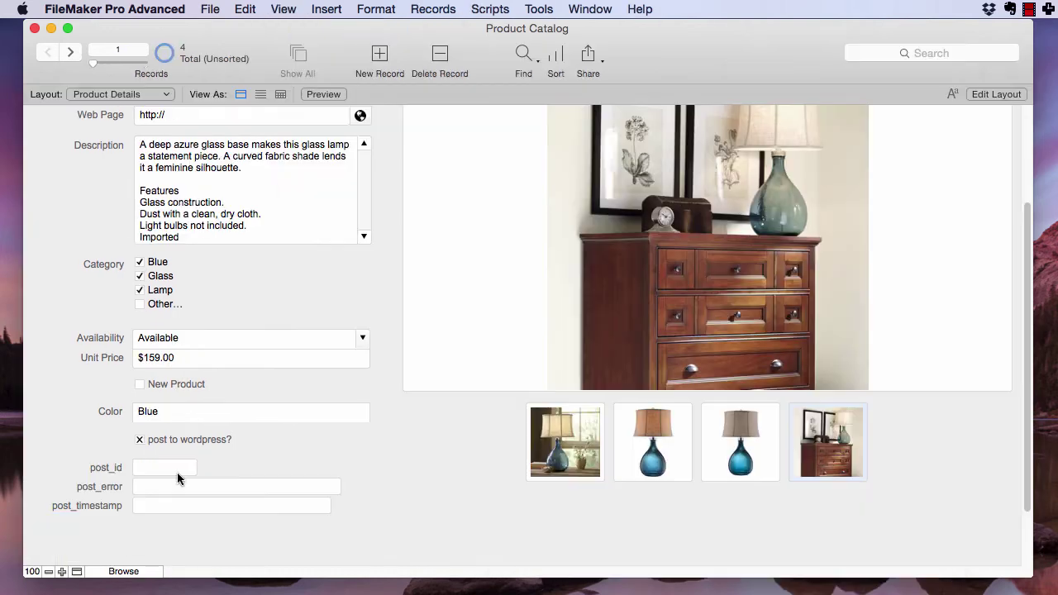
click(490, 9)
click(488, 30)
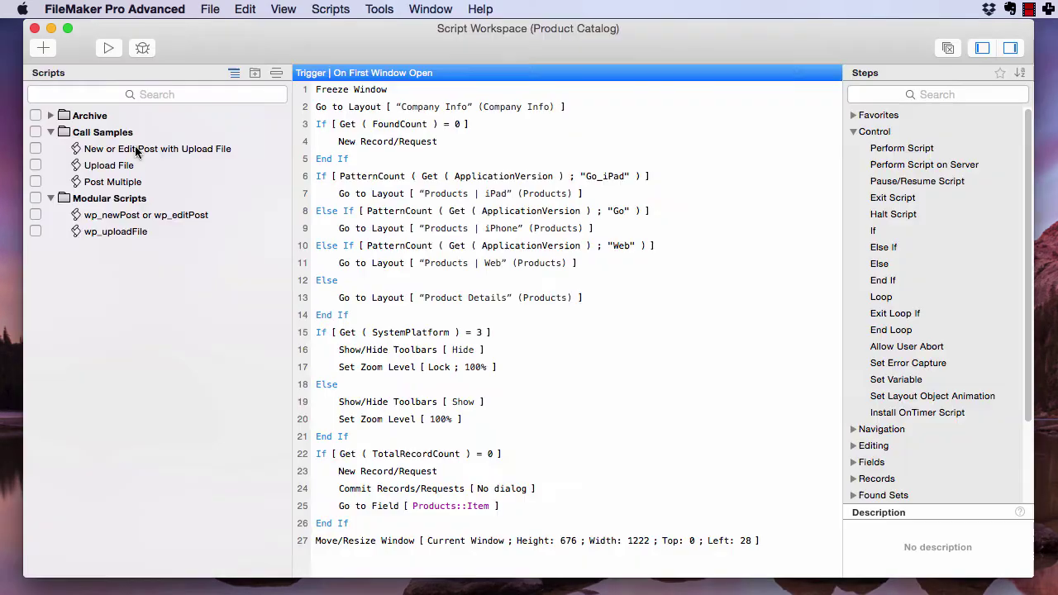
click(137, 149)
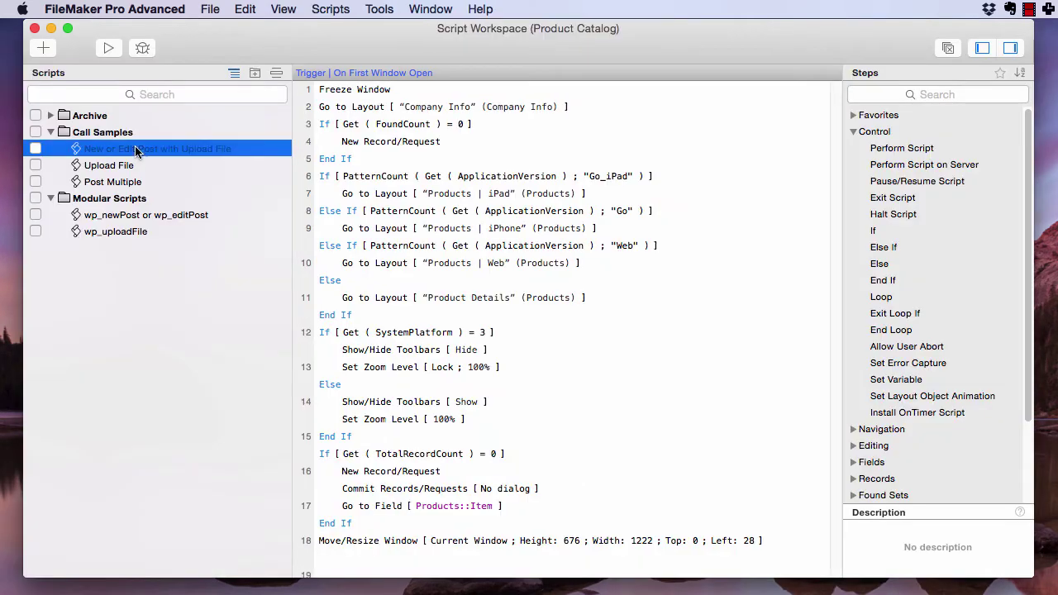
click(110, 48)
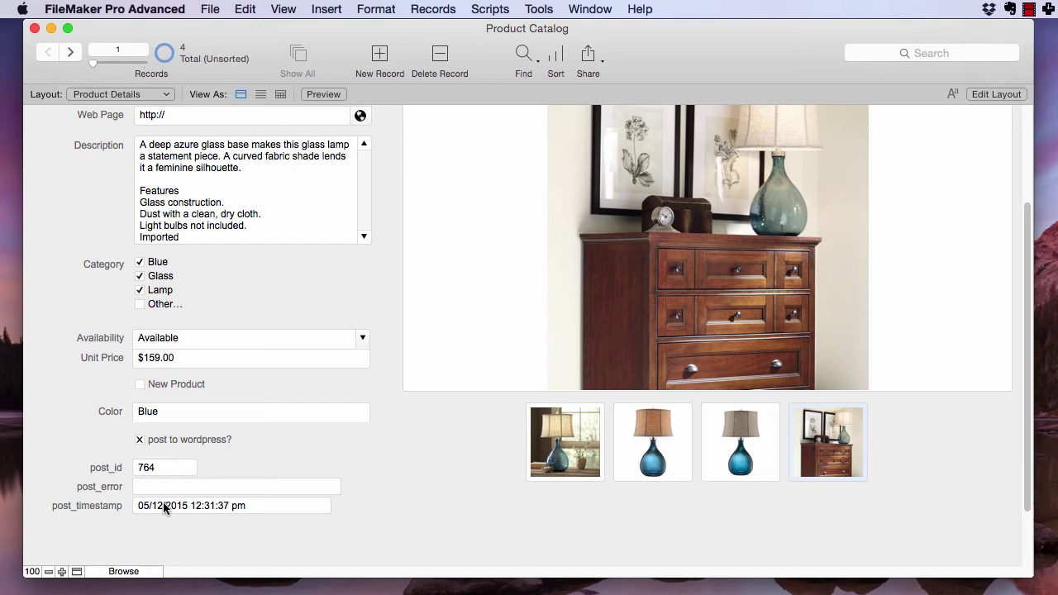
Show the text formatting bar and switch to Layout mode.
scroll(164, 508, down, 2)
click(303, 10)
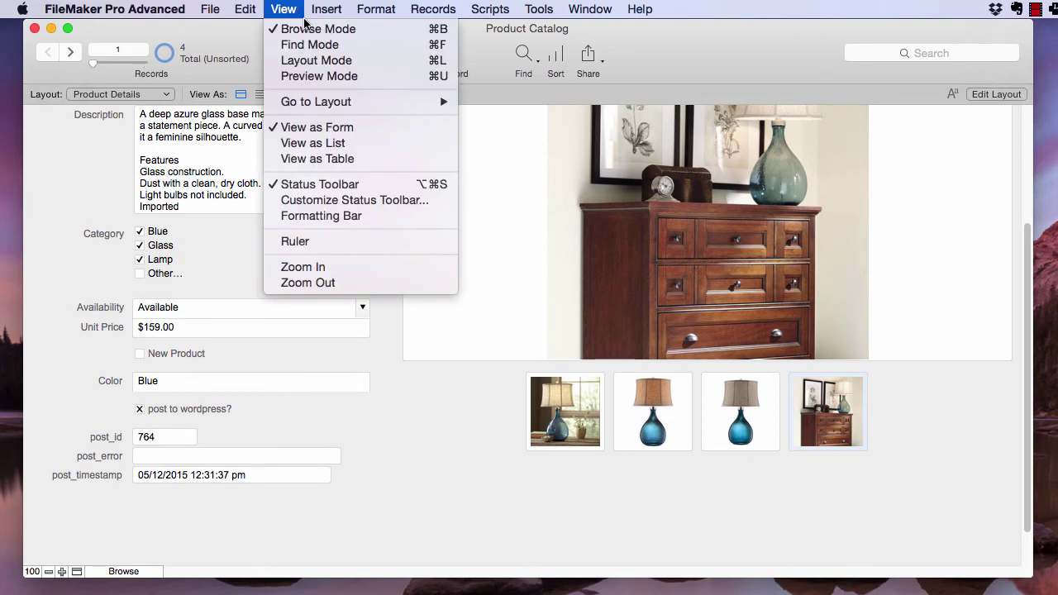
click(321, 216)
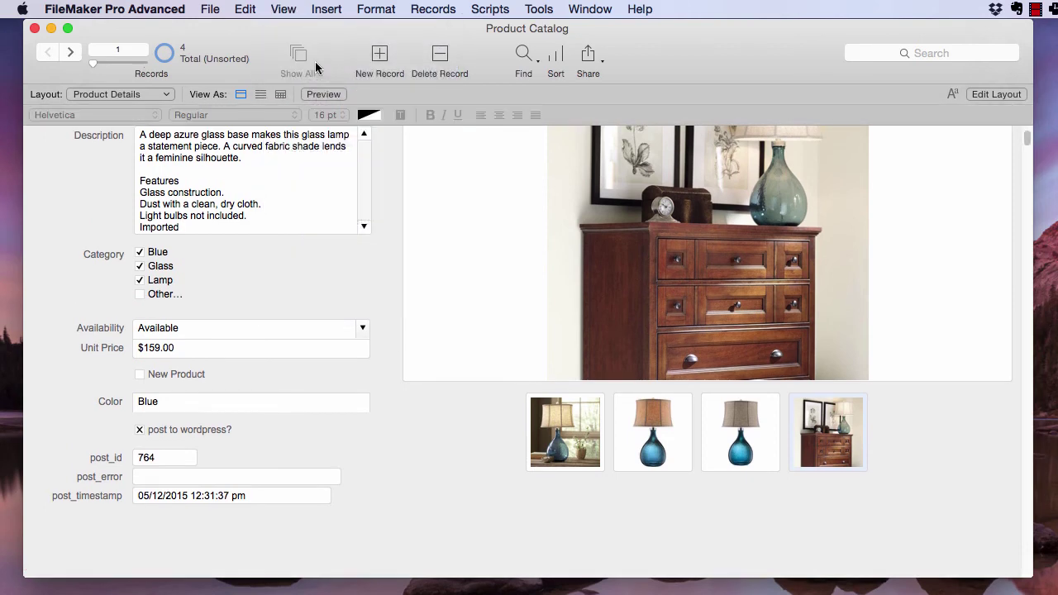
key(super+l)
Draw a new button and give it a single Open URL step.
click(322, 8)
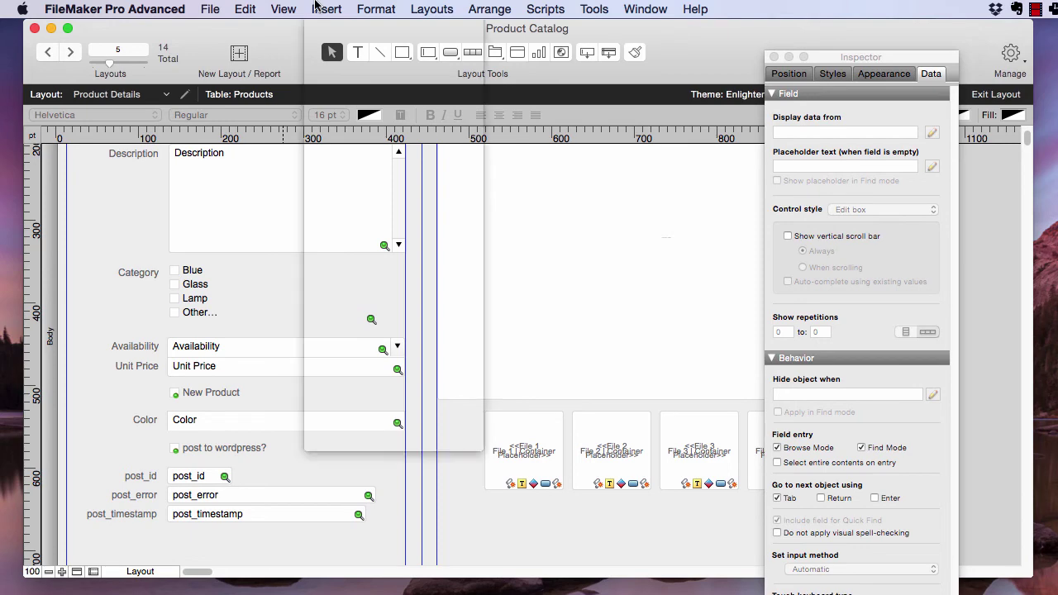
click(341, 177)
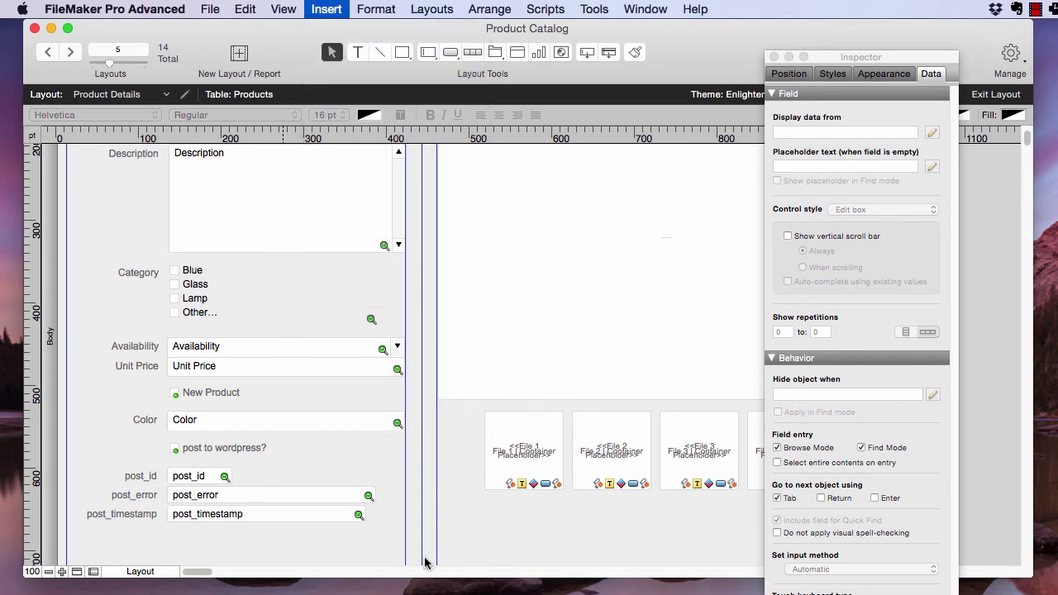
drag(382, 292, 399, 313)
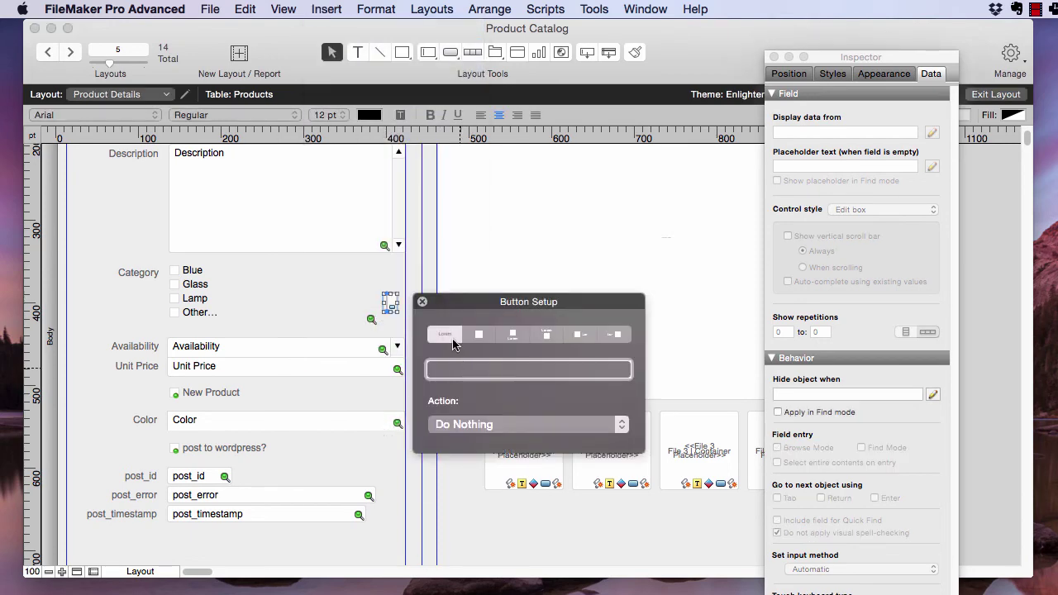
click(487, 423)
click(462, 443)
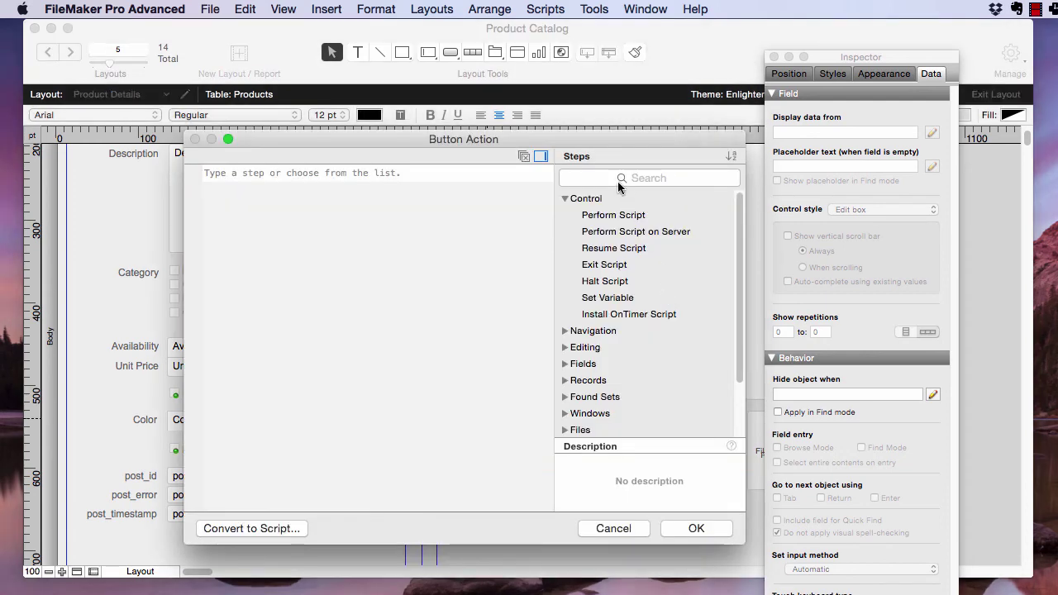
click(617, 181)
text(open)
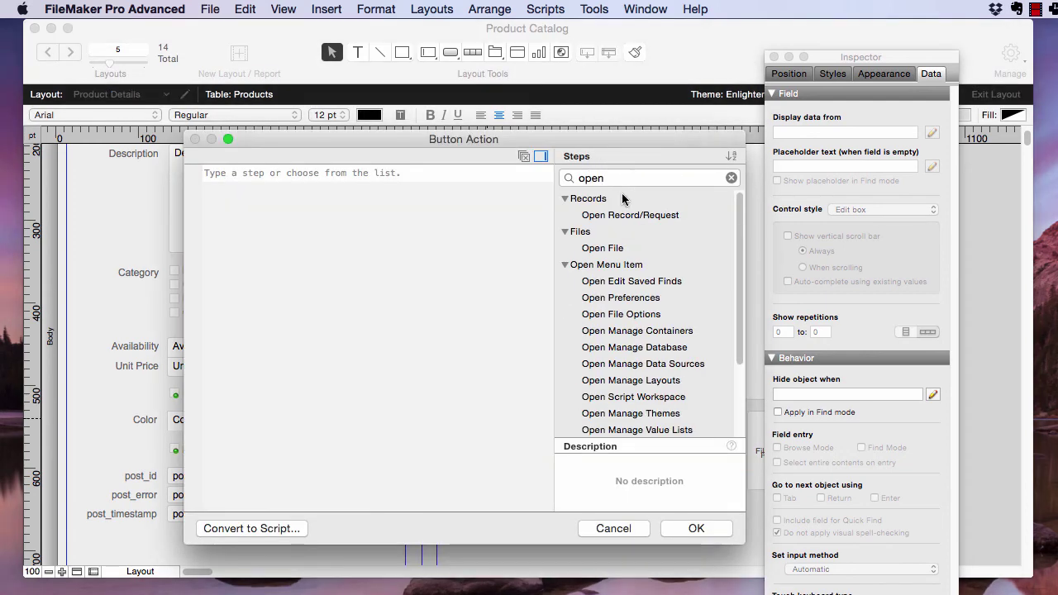
text( url)
key(Return)
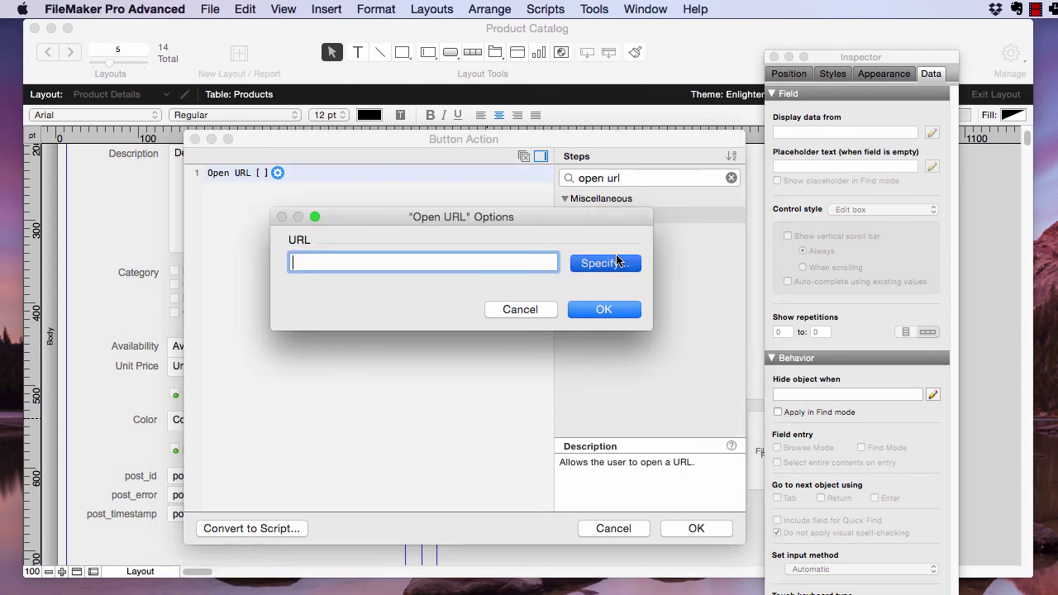
click(605, 263)
text("http)
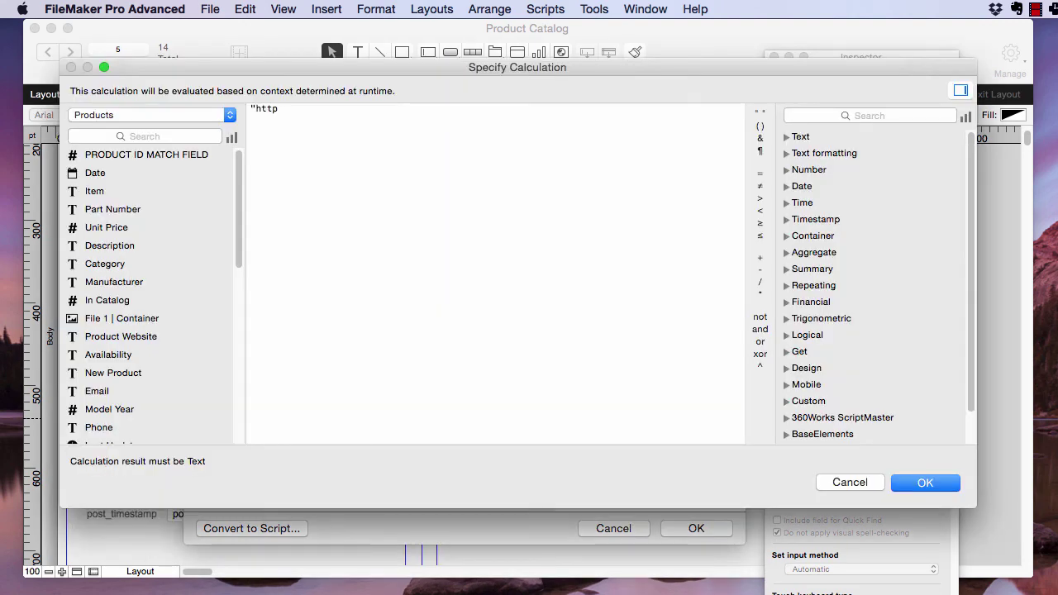
text(://yourwebsite.com/)
text(?p=" )
text(&)
scroll(140, 323, down, 5)
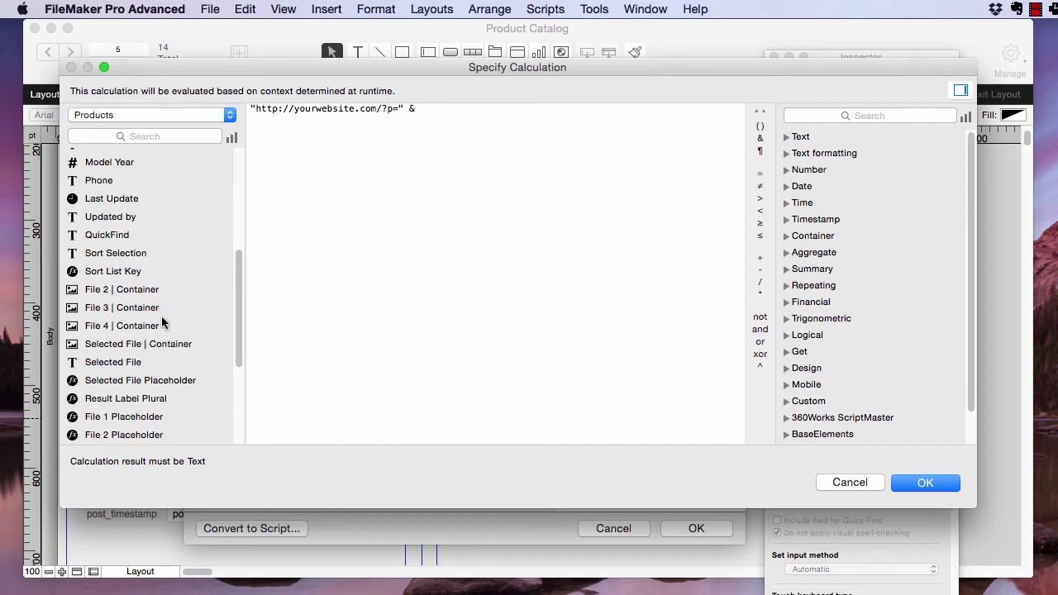
scroll(140, 323, down, 3)
double_click(103, 341)
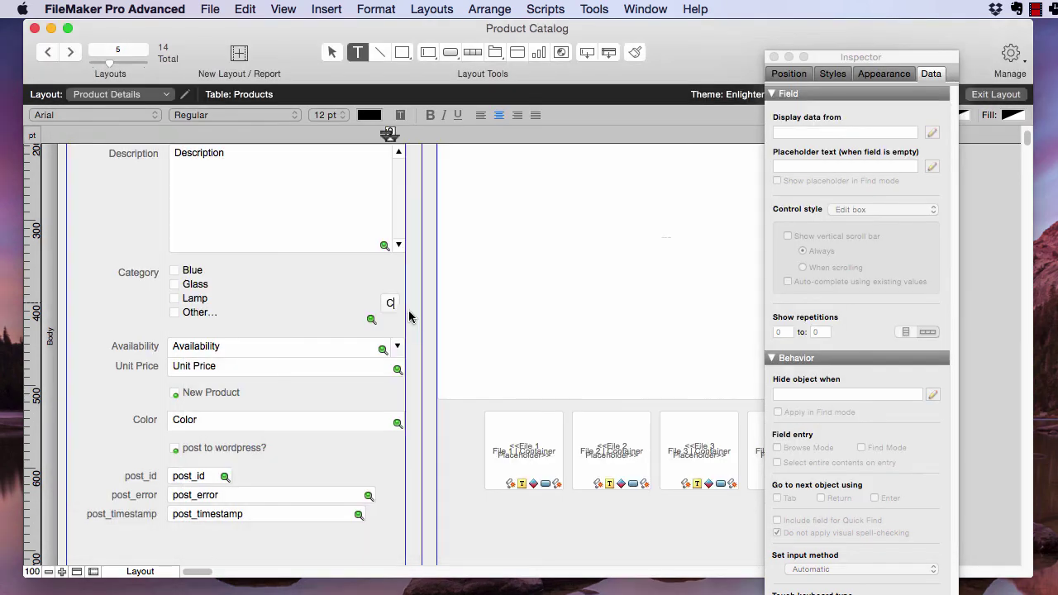
Label the button 'View' and move it beside the post_id field.
text(iew)
click(354, 289)
click(395, 304)
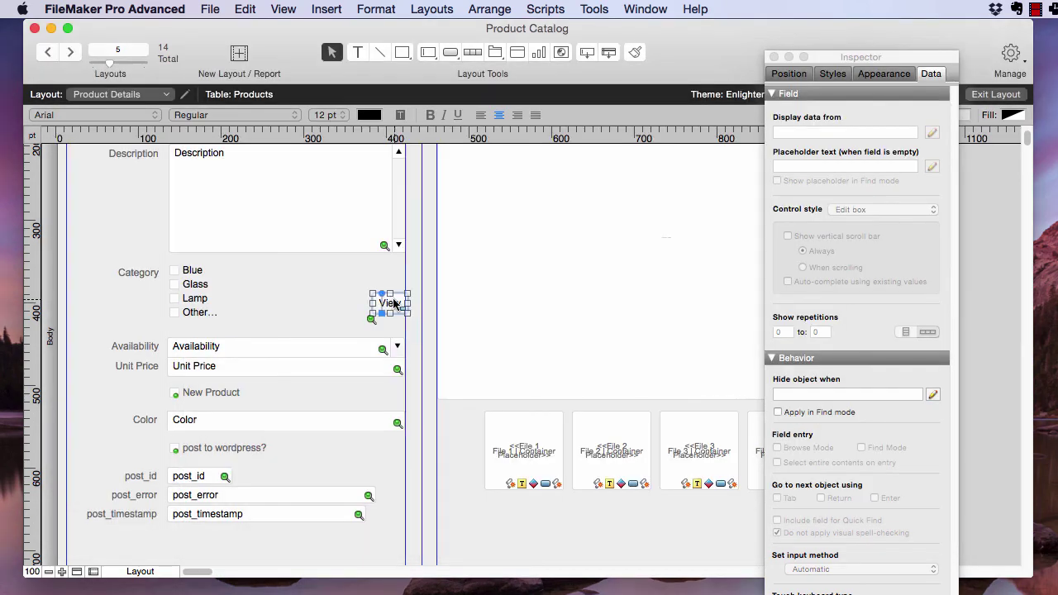
drag(395, 305, 248, 482)
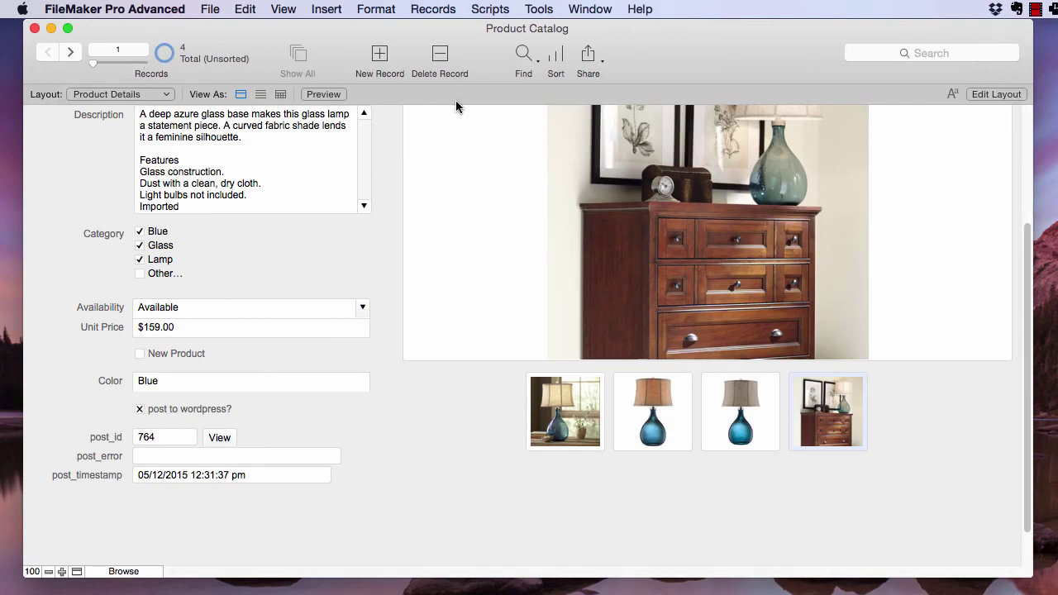
Open the lamp's post at yourwebsite.com/?p=764 in Chrome and scroll to its dimensions and footer.
click(225, 438)
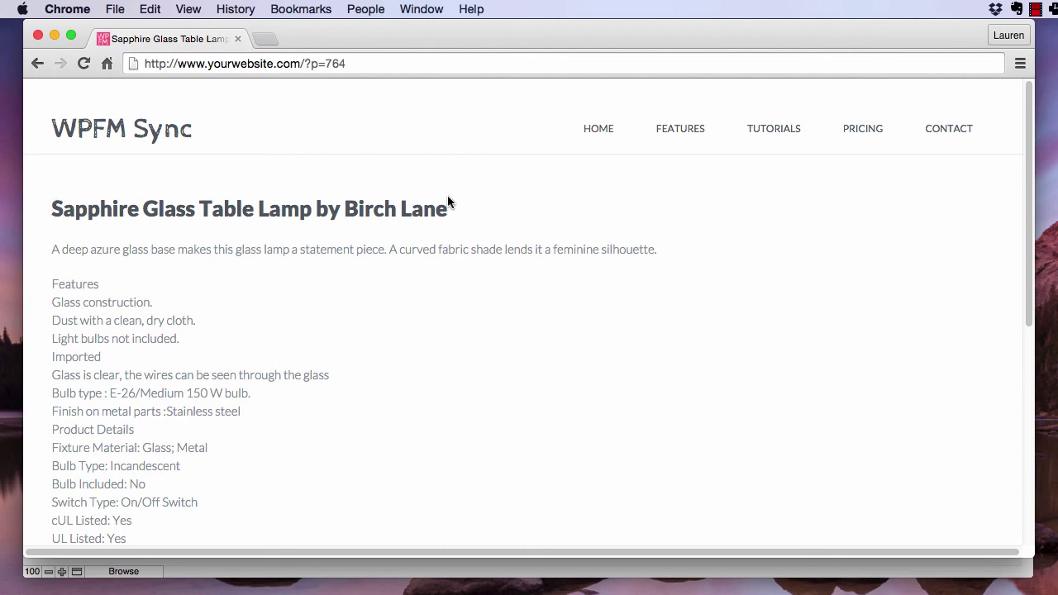
scroll(190, 248, down, 3)
scroll(207, 356, down, 6)
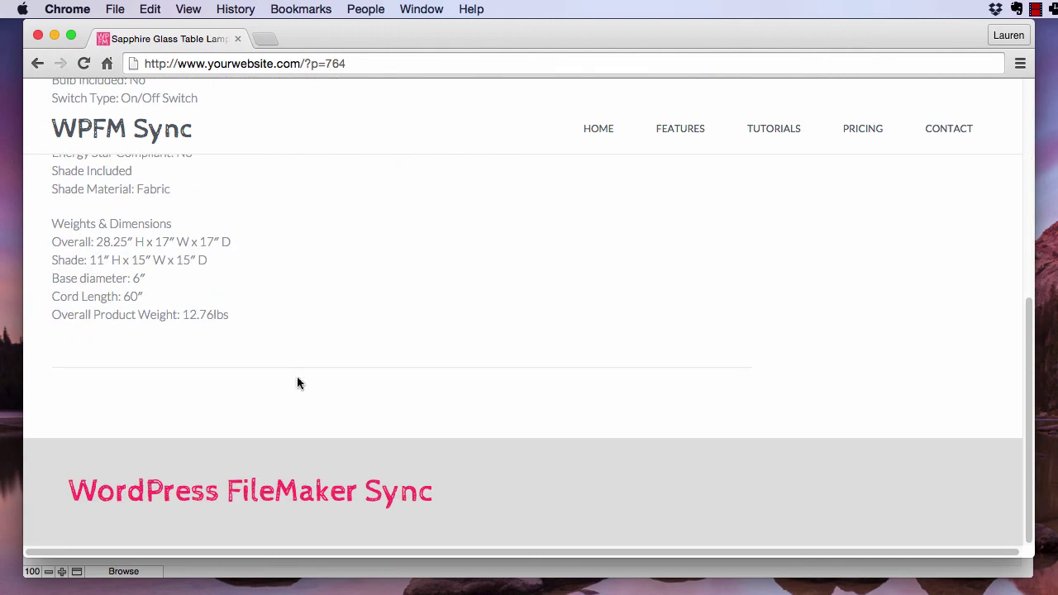